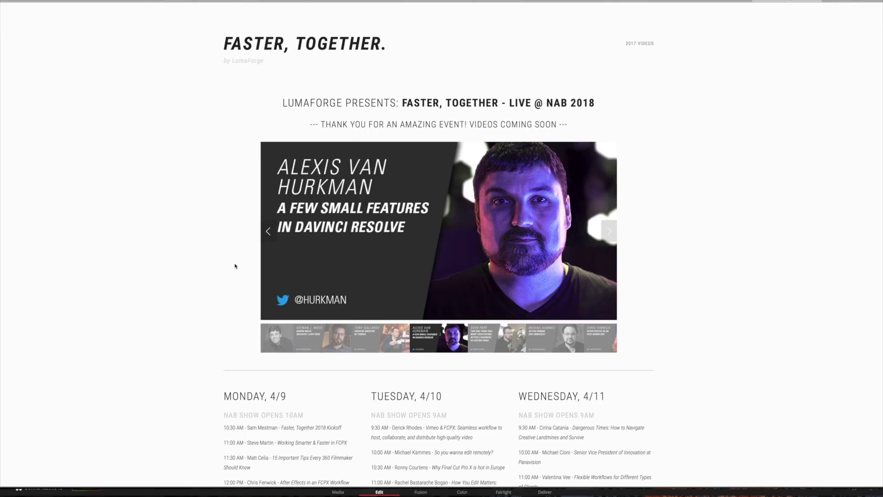
Step: Scroll down the LumaForge Faster Together page past the NAB schedule and Tweets
scroll(235, 266, "down", 7)
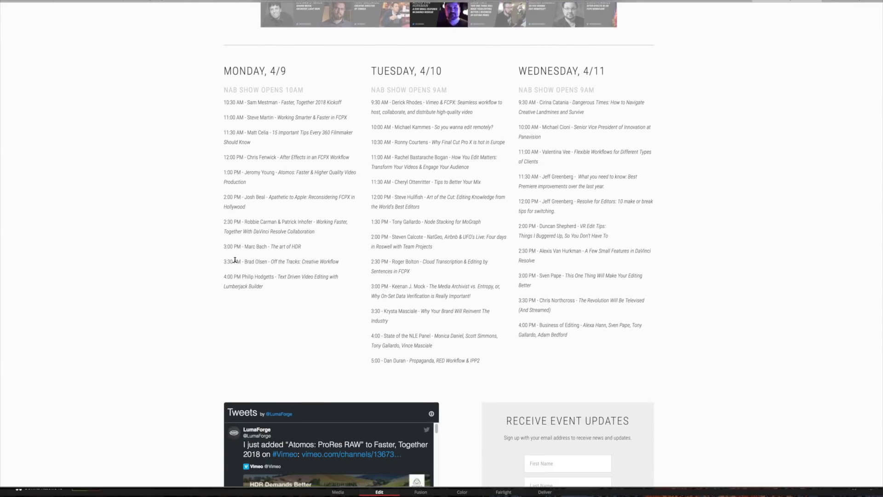
scroll(235, 262, "down", 3)
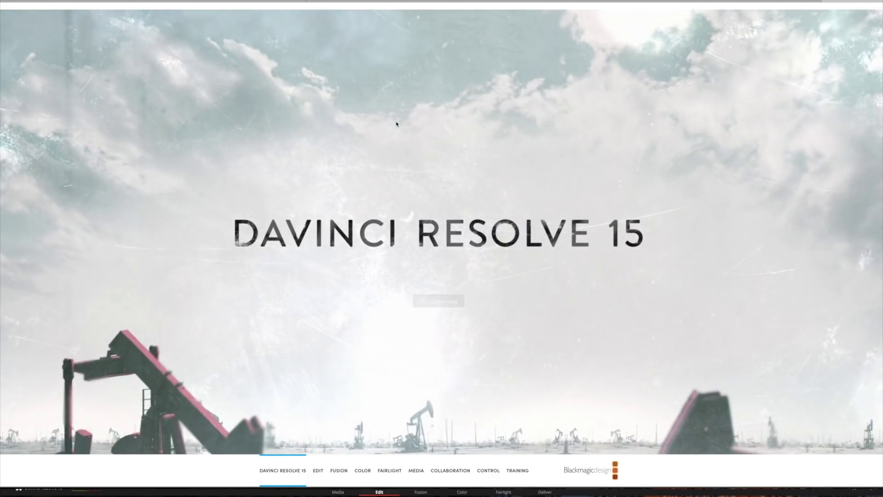
Step: Scroll through the DaVinci Resolve 15 feature page all the way to its end
scroll(396, 124, "down", 8)
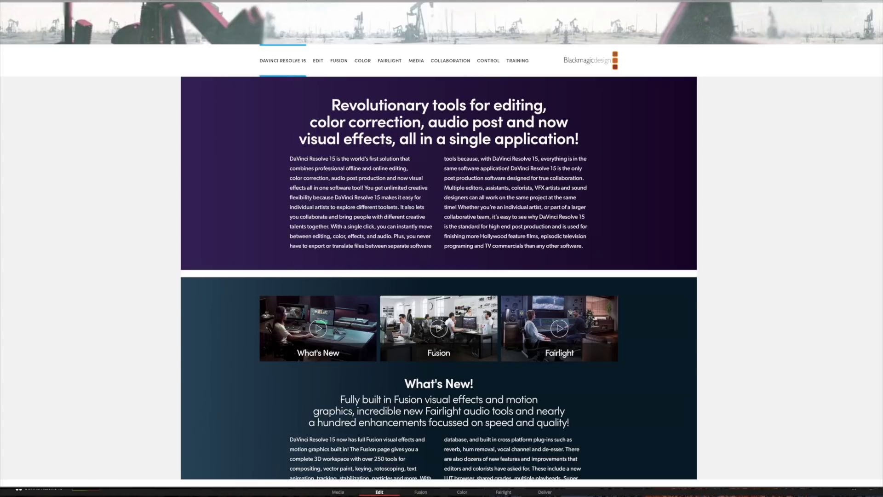
scroll(449, 361, "down", 10)
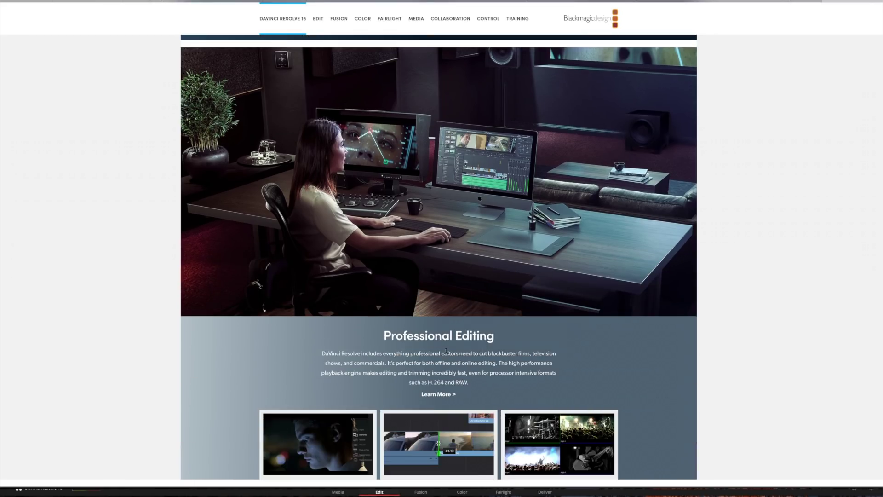
scroll(446, 356, "down", 4)
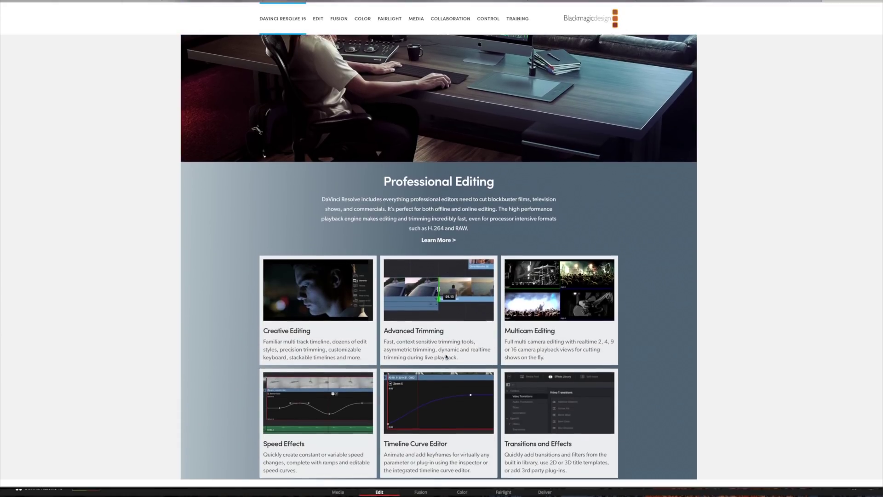
scroll(446, 356, "down", 10)
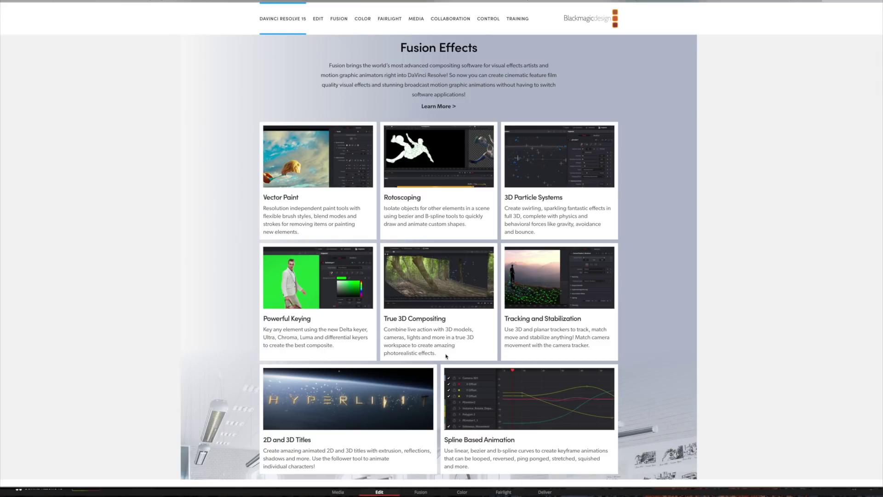
scroll(446, 356, "down", 9)
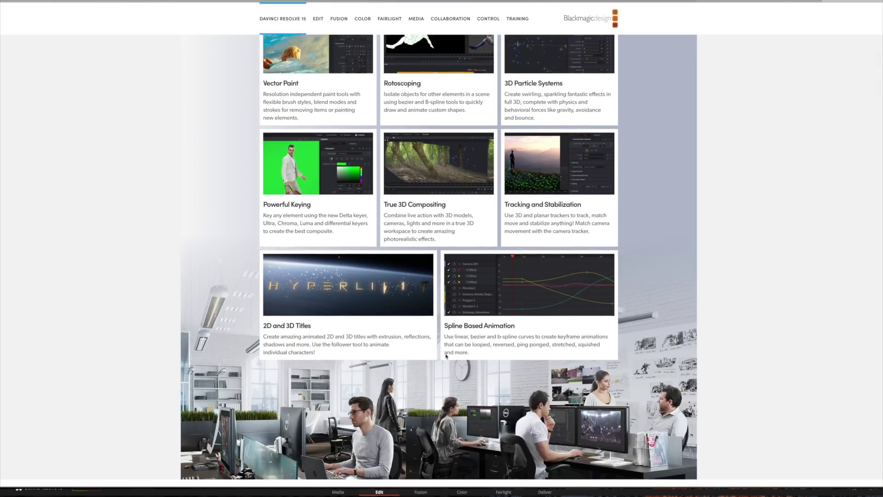
scroll(445, 355, "down", 11)
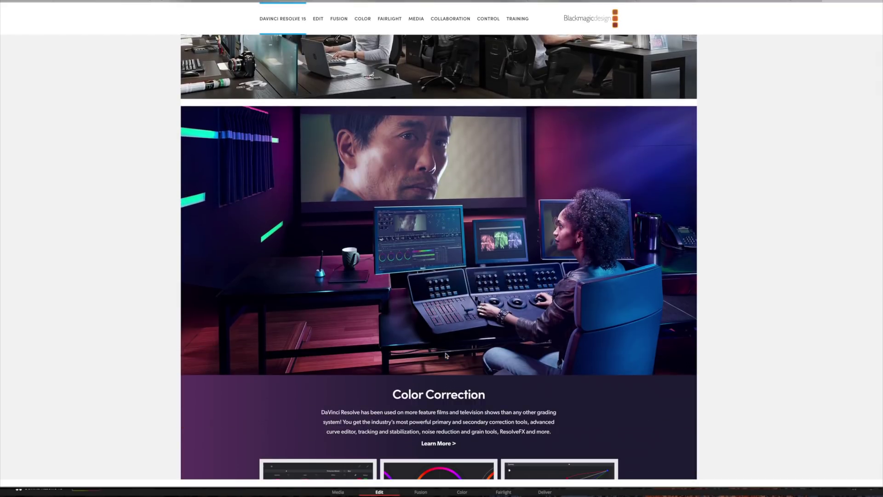
scroll(446, 355, "down", 16)
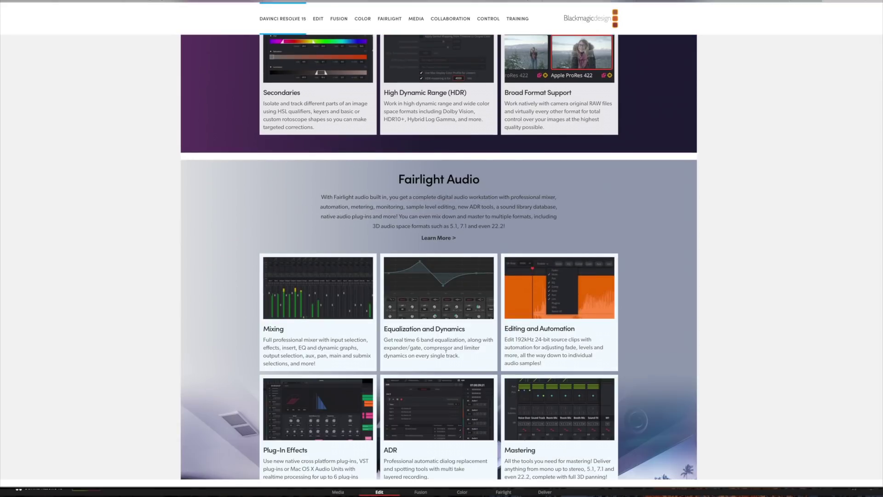
scroll(446, 355, "down", 8)
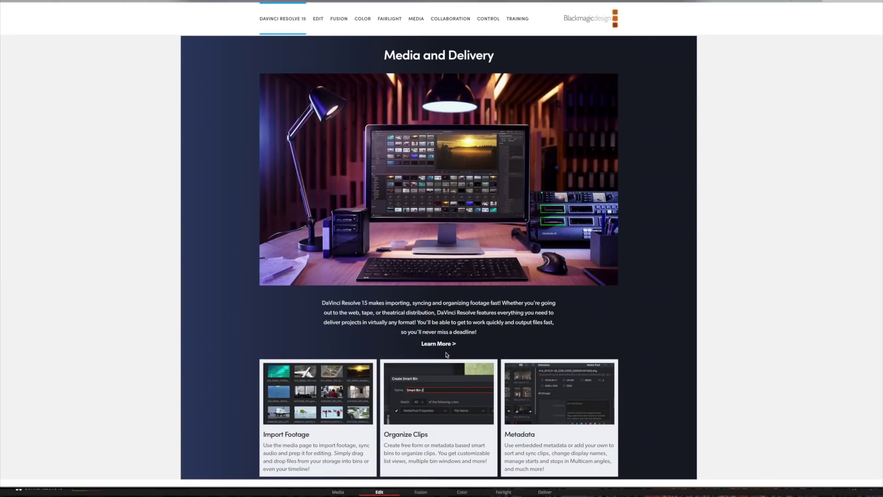
scroll(446, 355, "down", 14)
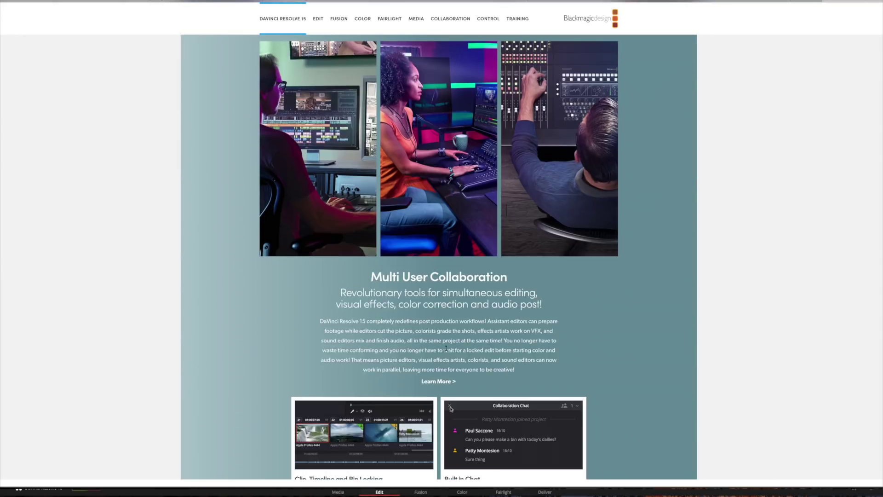
scroll(446, 349, "down", 14)
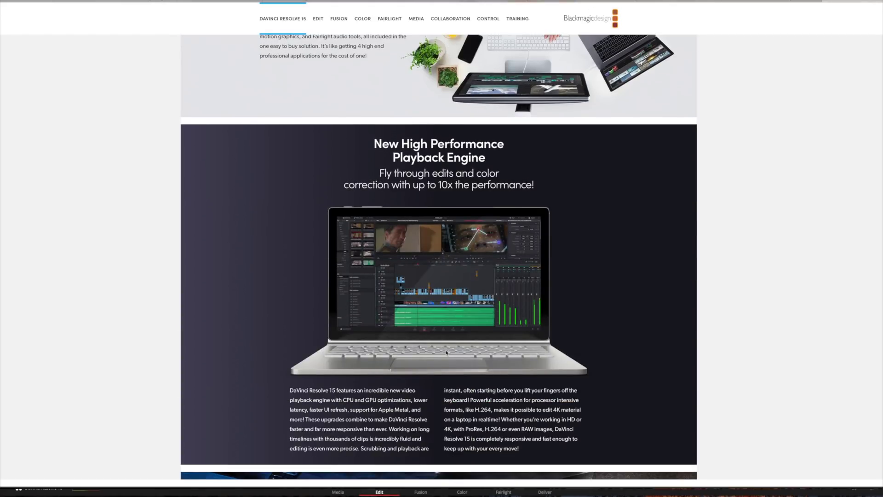
scroll(446, 352, "down", 7)
scroll(446, 352, "down", 11)
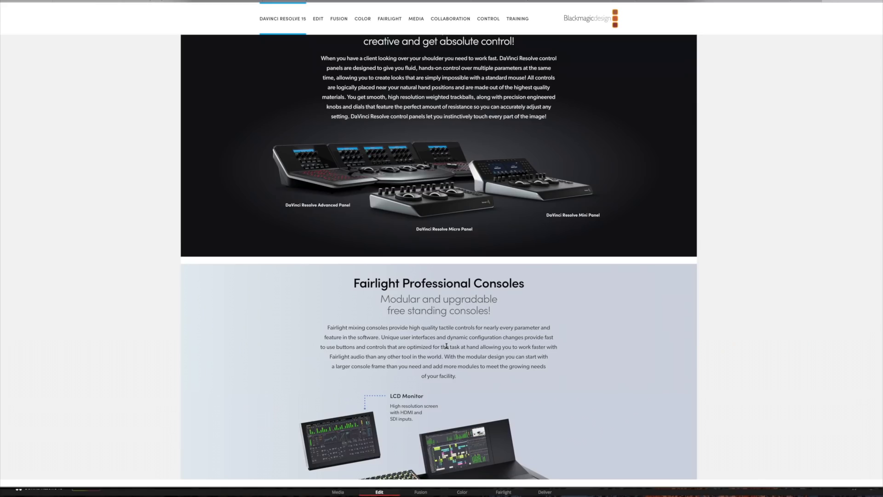
scroll(446, 346, "down", 14)
scroll(447, 352, "down", 11)
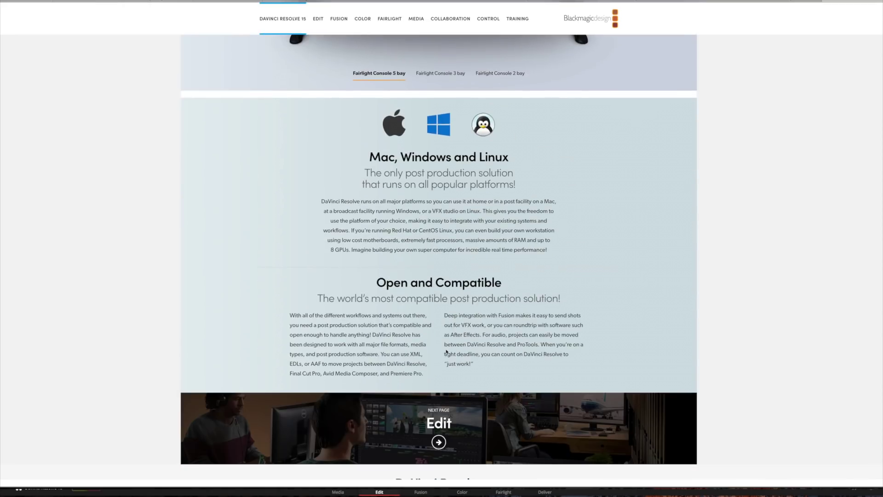
scroll(446, 352, "up", 7)
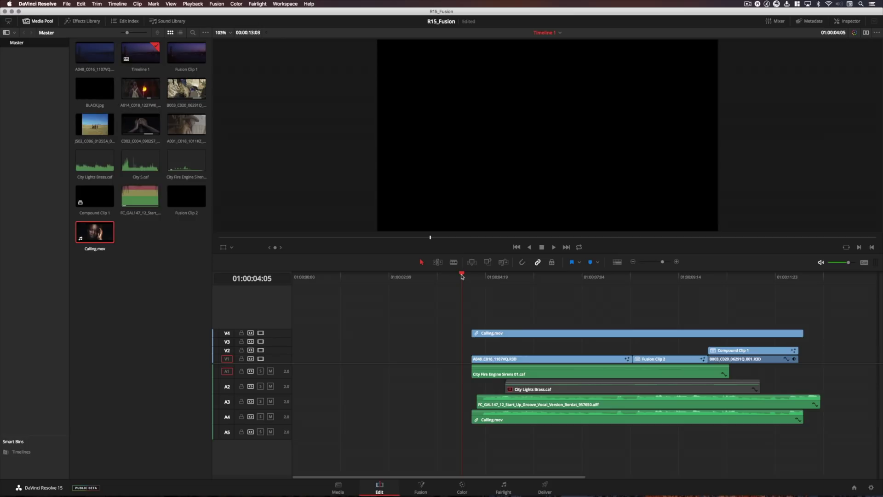
left_click(554, 277)
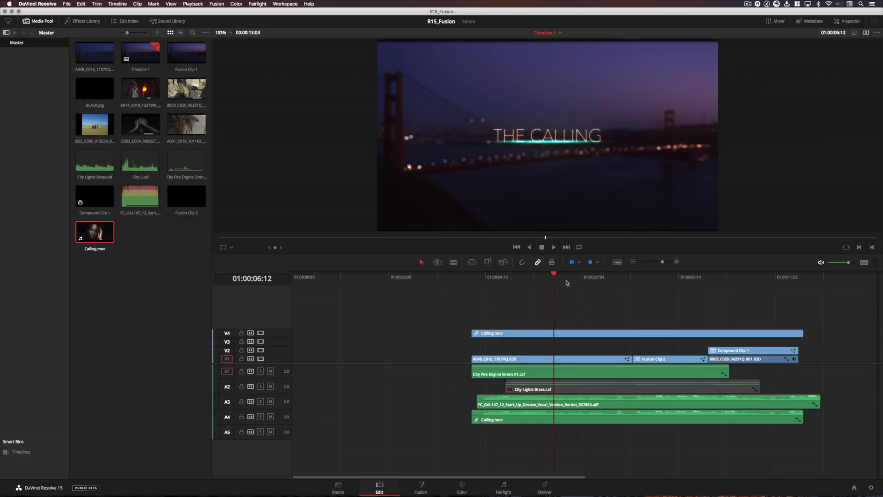
left_click(662, 282)
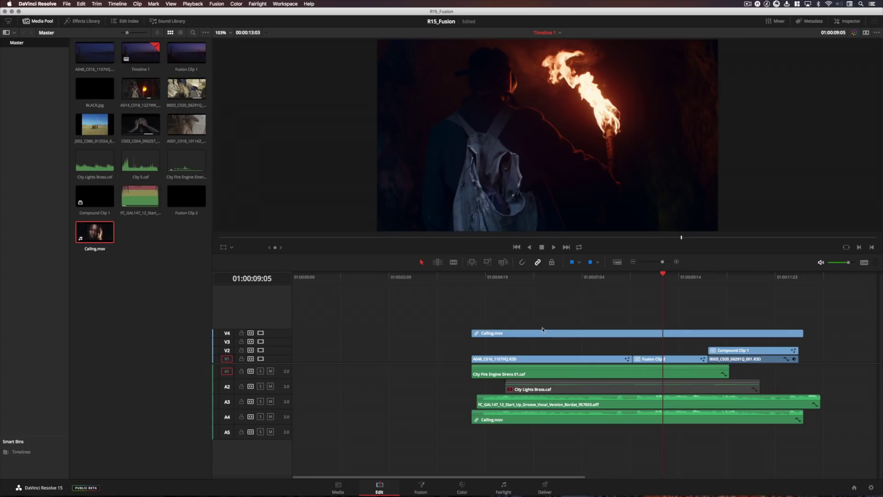
left_click(541, 276)
left_click(580, 278)
left_click(679, 280)
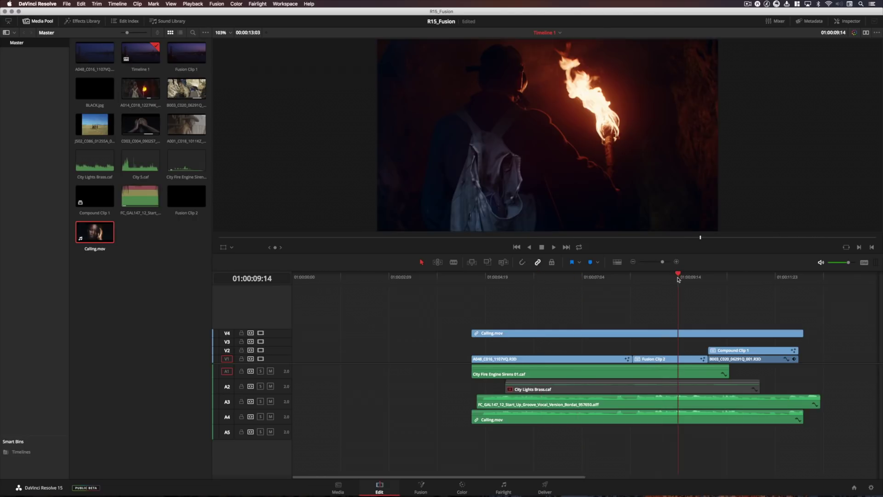
left_click(662, 279)
left_click(713, 279)
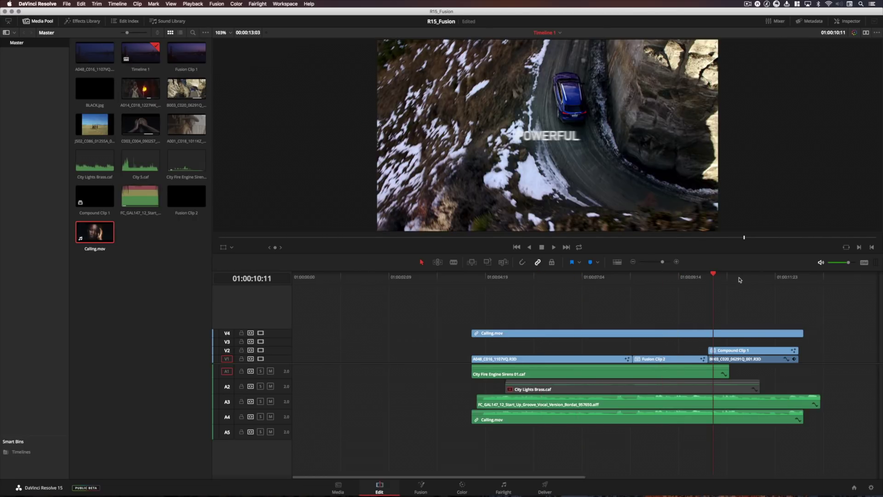
left_click(742, 280)
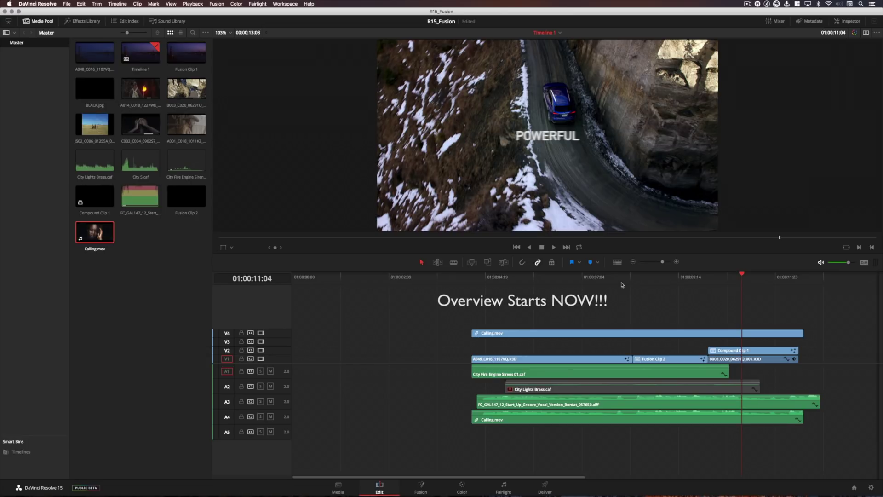
left_click(467, 279)
key("space")
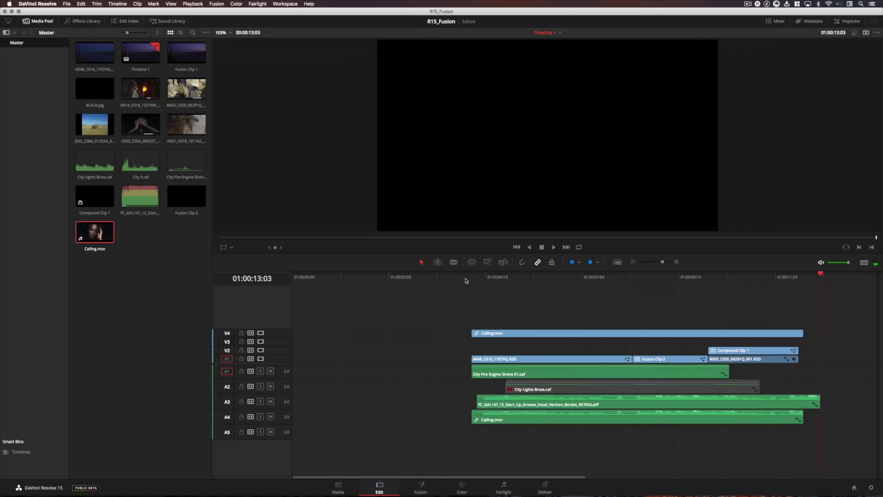
Step: Delete the Calling.mov clip and its linked audio from V4 and A4, then scrub the title
left_click_drag(477, 314, 497, 339)
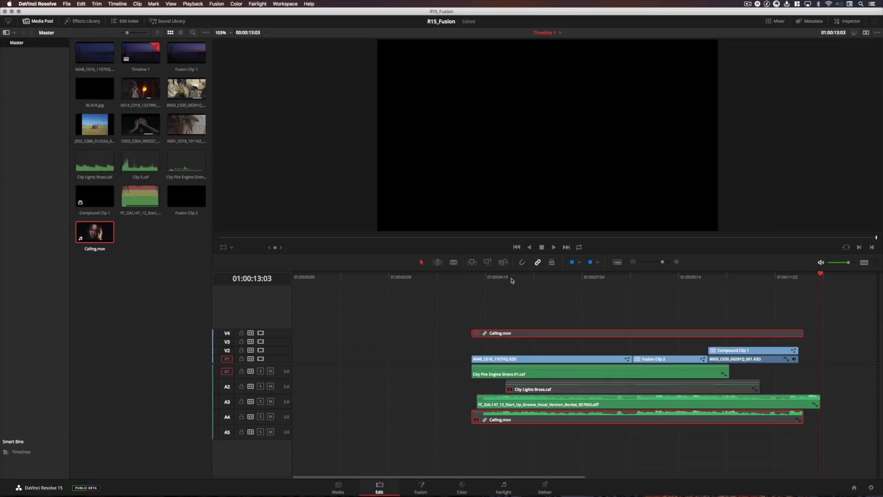
left_click(512, 278)
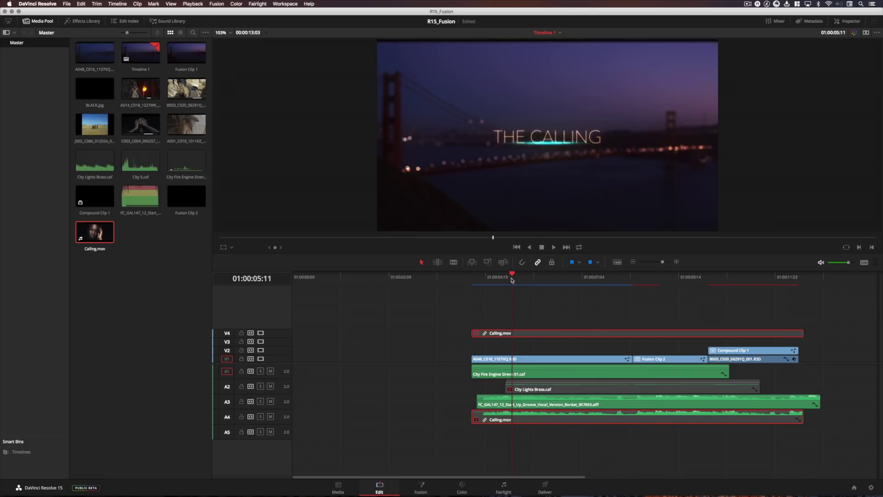
key("BackSpace")
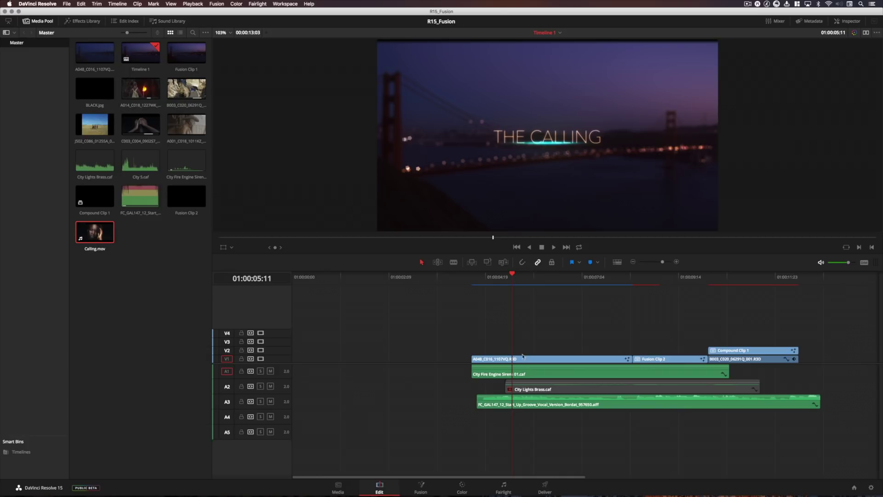
mouse_move(516, 282)
left_mouse_down()
mouse_move(586, 279)
mouse_move(519, 280)
left_mouse_up()
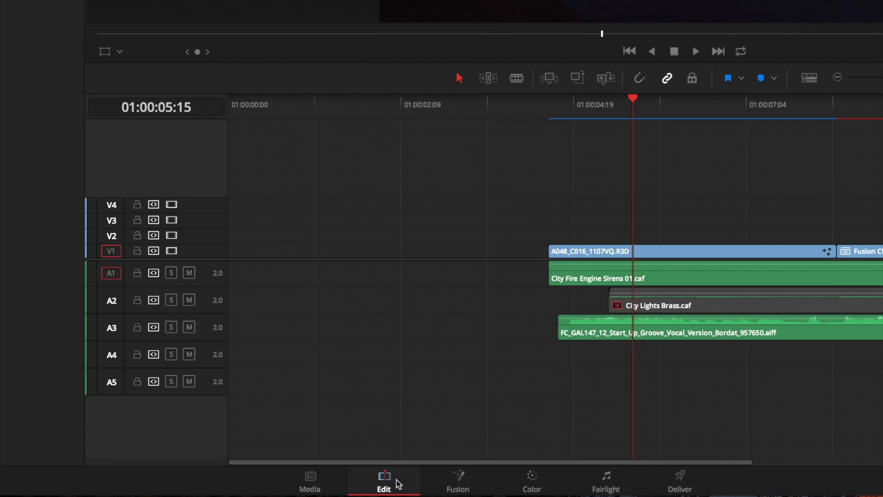
Step: Show THE CALLING title's full node tree on the Fusion page at frame 58
left_click(455, 480)
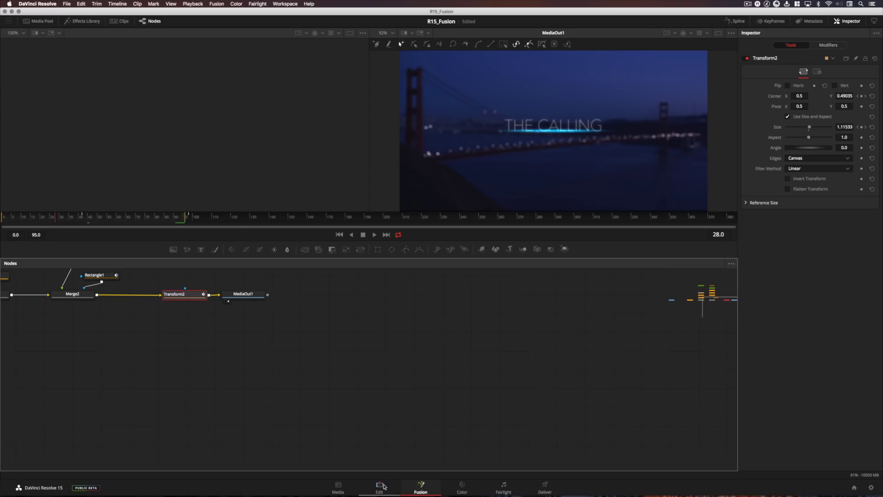
left_click_drag(221, 364, 508, 410)
left_click_drag(370, 386, 483, 430)
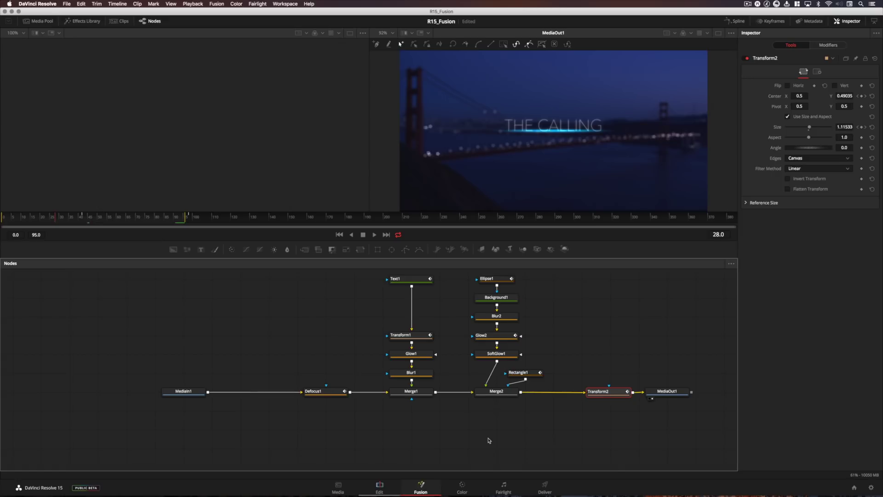
left_click_drag(483, 420, 484, 430)
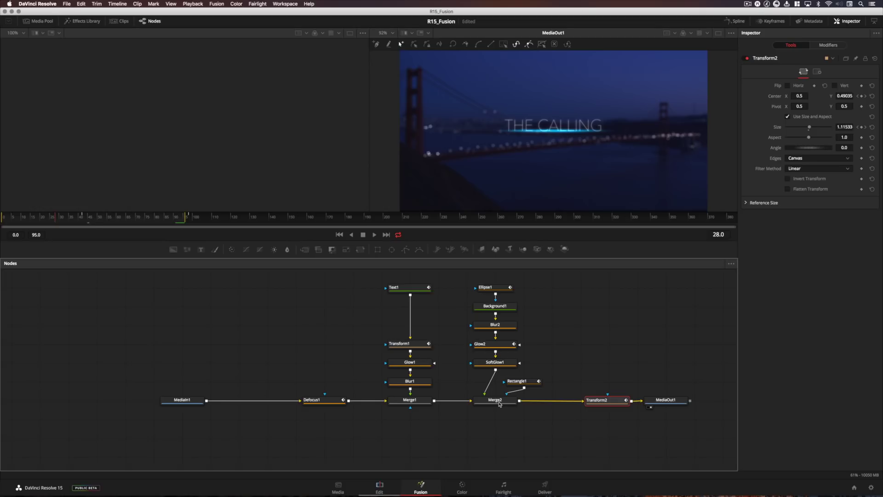
left_click(113, 220)
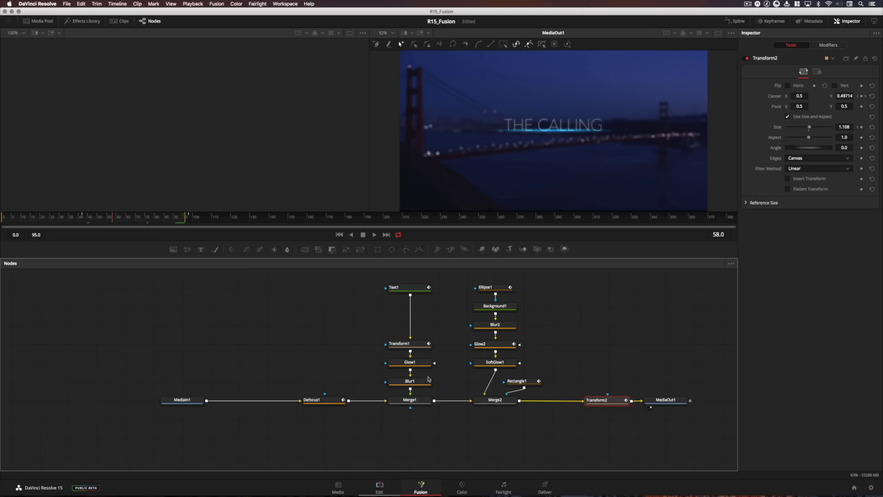
Step: Preview the title at 01:00:06:15 on the Edit page, then visit Color and Fusion
left_click(380, 489)
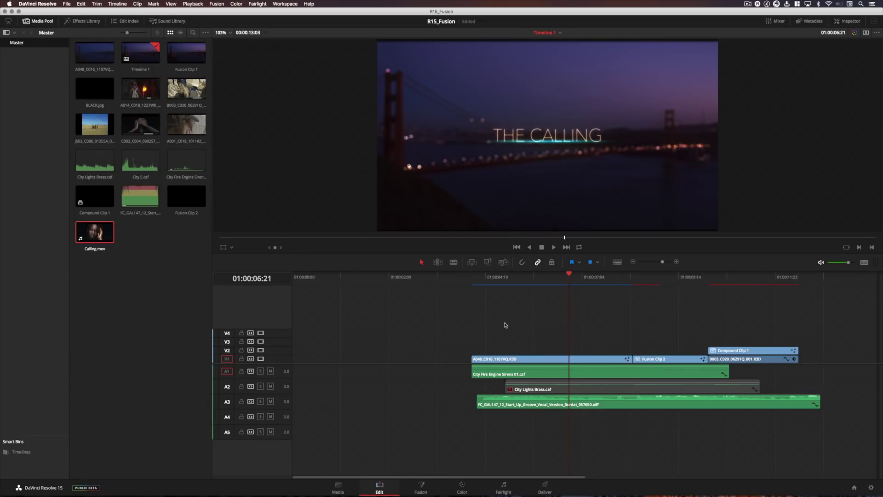
left_click(559, 278)
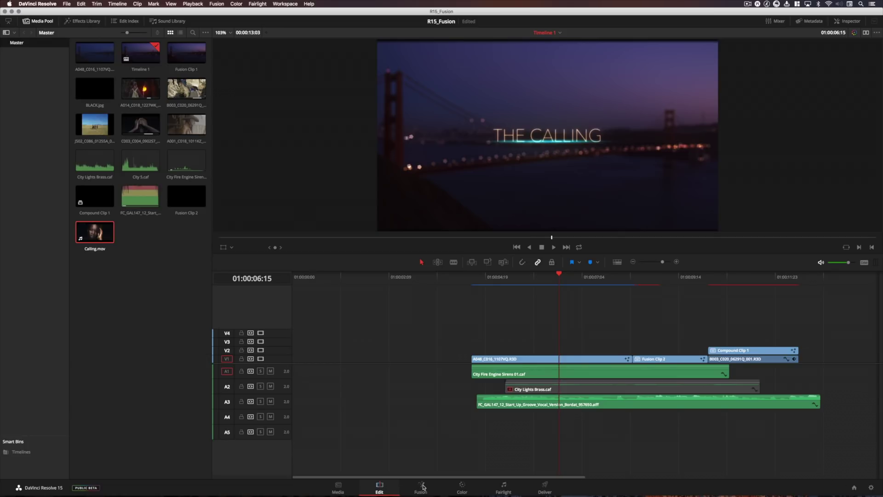
left_click(460, 486)
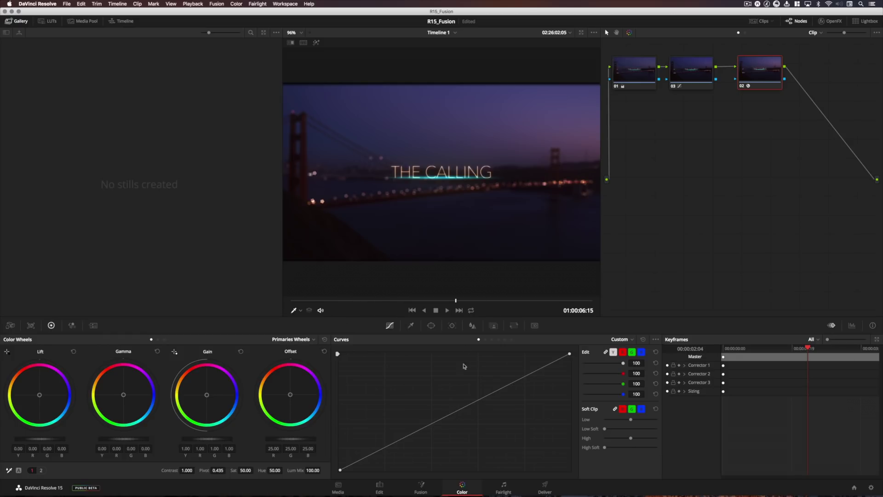
left_click(418, 487)
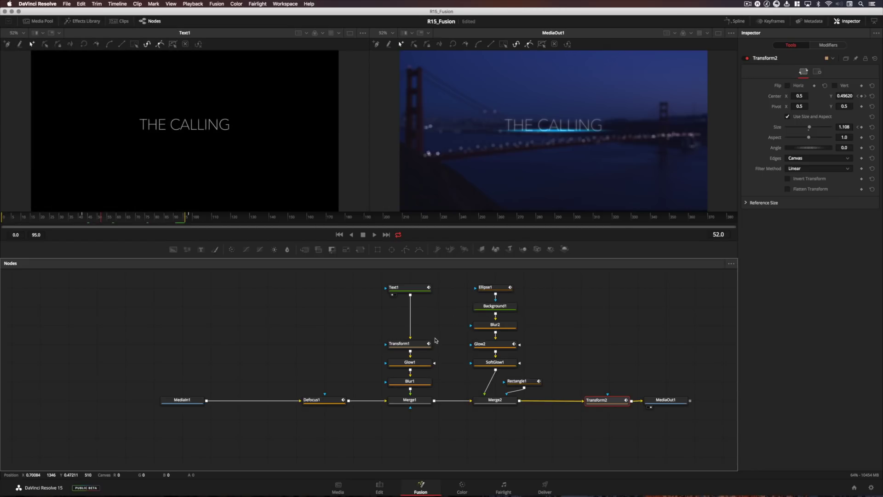
Step: Preview the Transform1, Blur1 and Merge1 node results in the viewer
key("1")
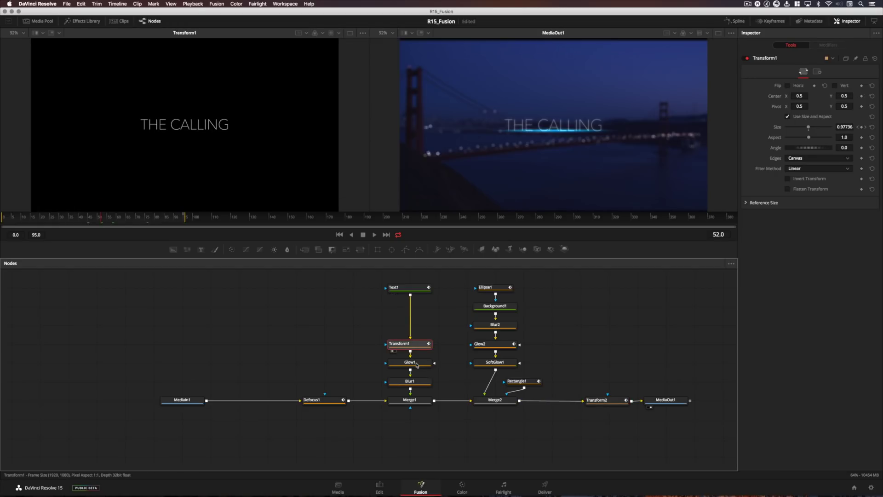
left_click(417, 364)
left_click(421, 381)
key("1")
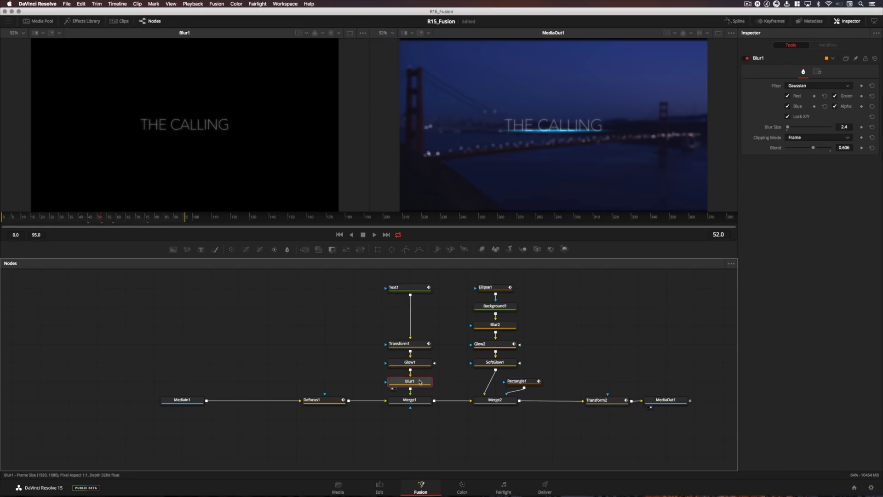
left_click(421, 401)
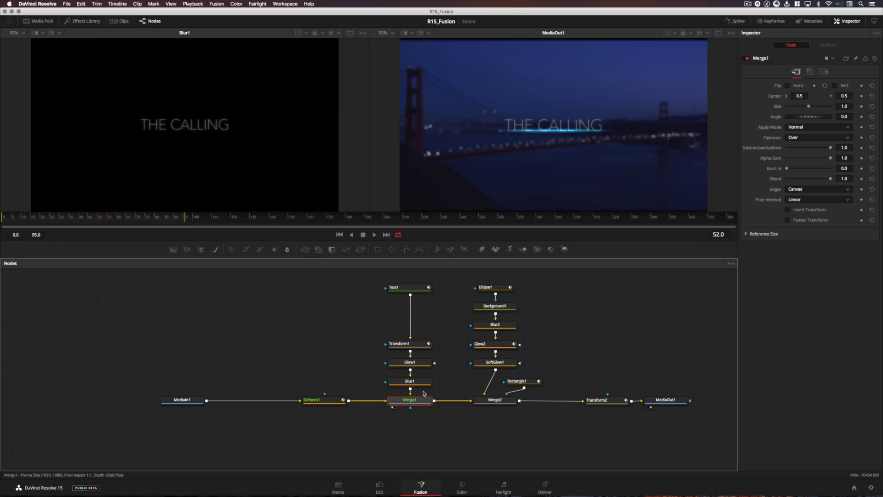
key("1")
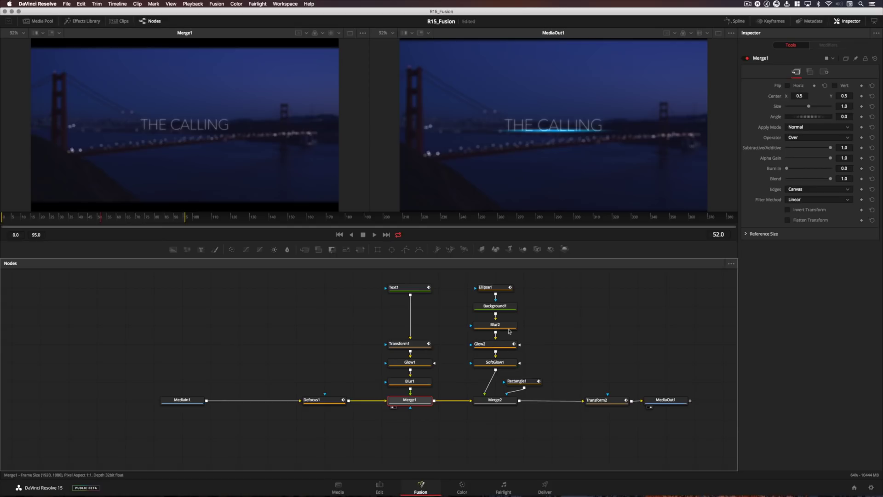
Step: Preview the Ellipse1, Background1 and Blur2 nodes on their own
left_click(498, 289)
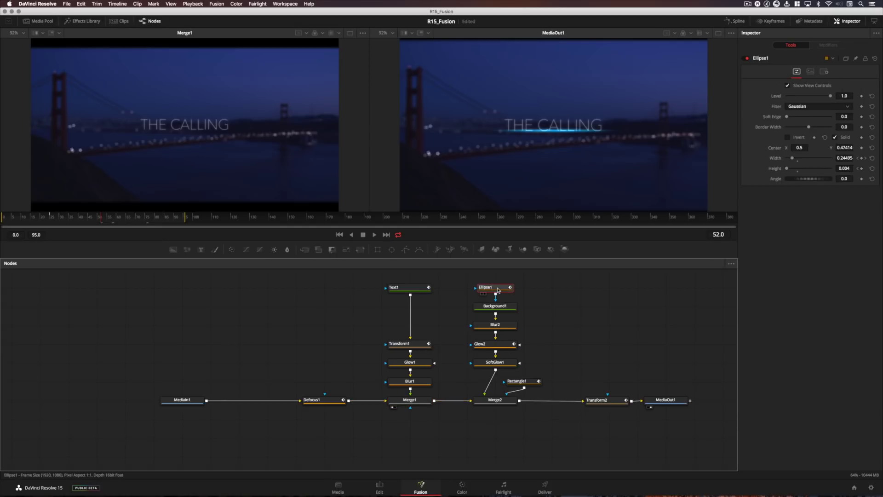
key("1")
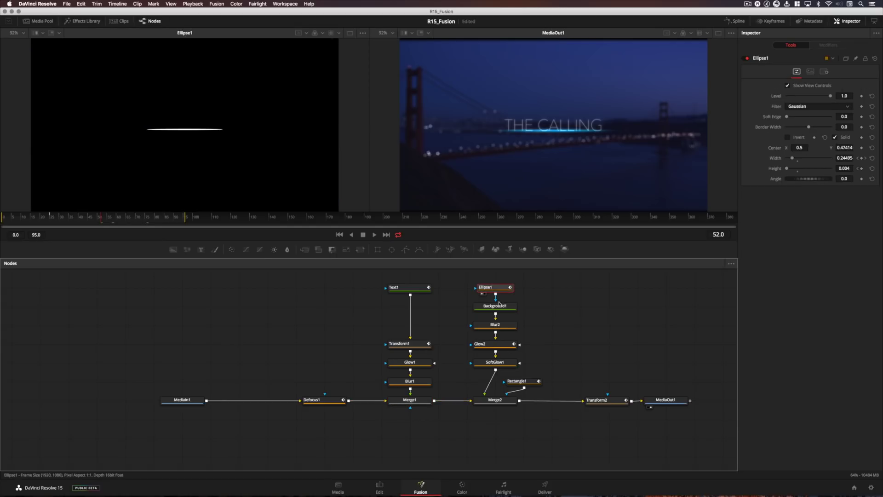
left_click(499, 304)
key("1")
left_click(499, 325)
key("1")
Step: Preview Glow2's cyan streak, SoftGlow1, and Merge2's combined title and glow
left_click(507, 346)
key("1")
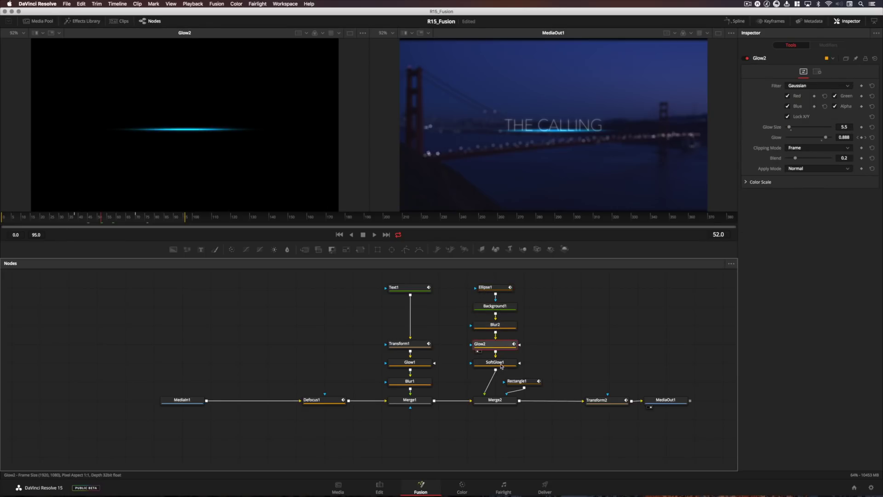
left_click(502, 364)
key("1")
left_click(501, 402)
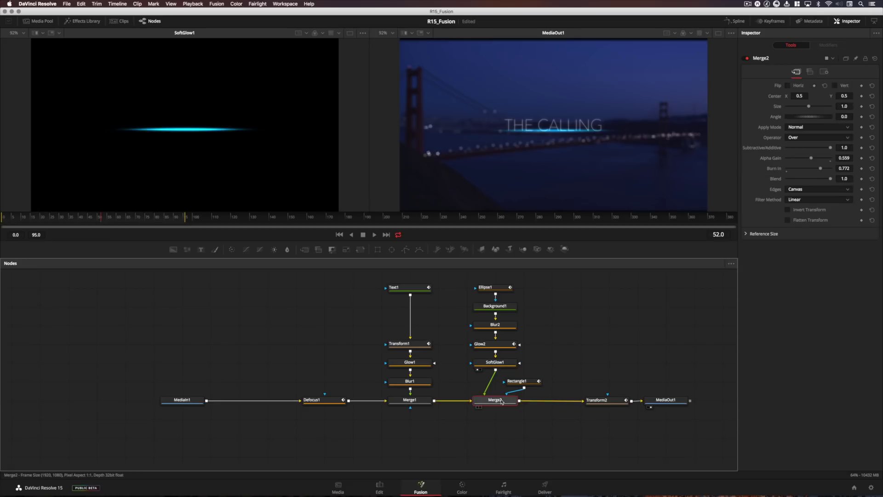
key("1")
Step: Move Rectangle1 up beside SoftGlow1 and show its mask overlay on the output
left_click(524, 383)
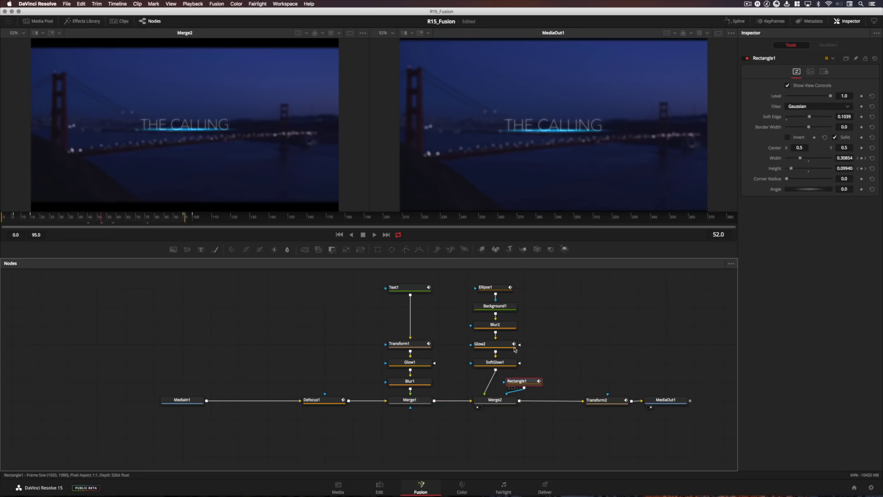
left_click_drag(519, 381, 538, 378)
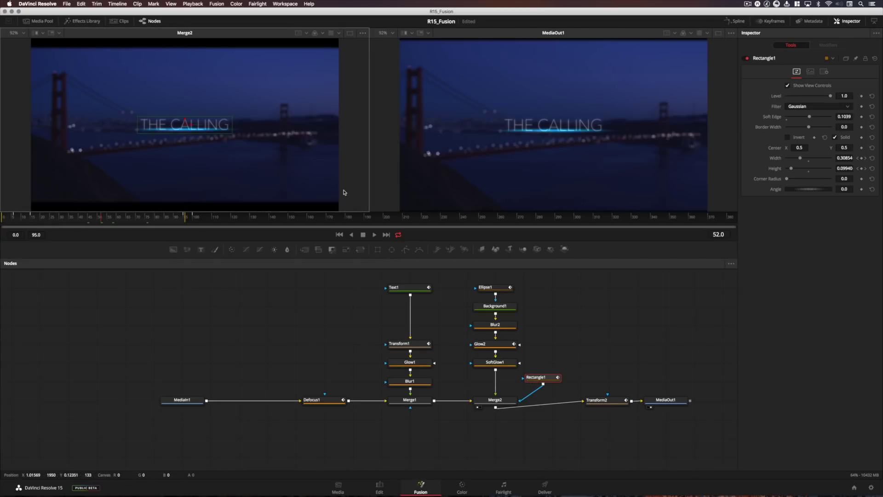
left_click(394, 202)
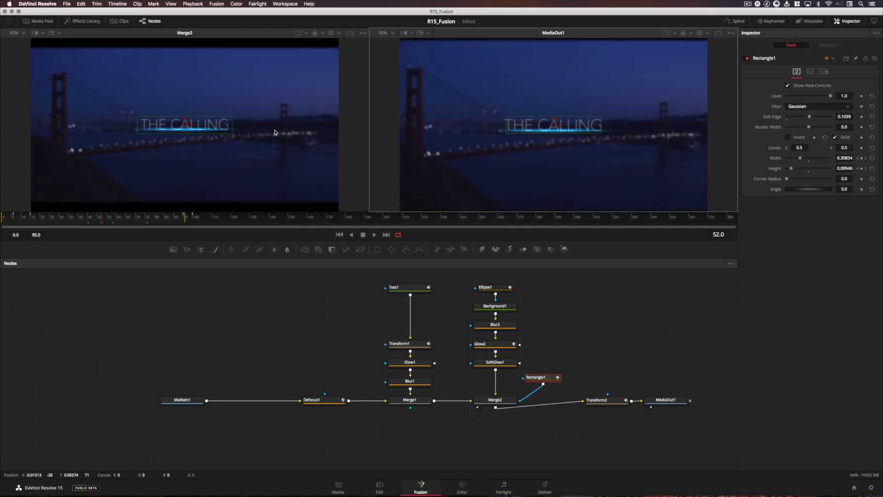
left_click(550, 379)
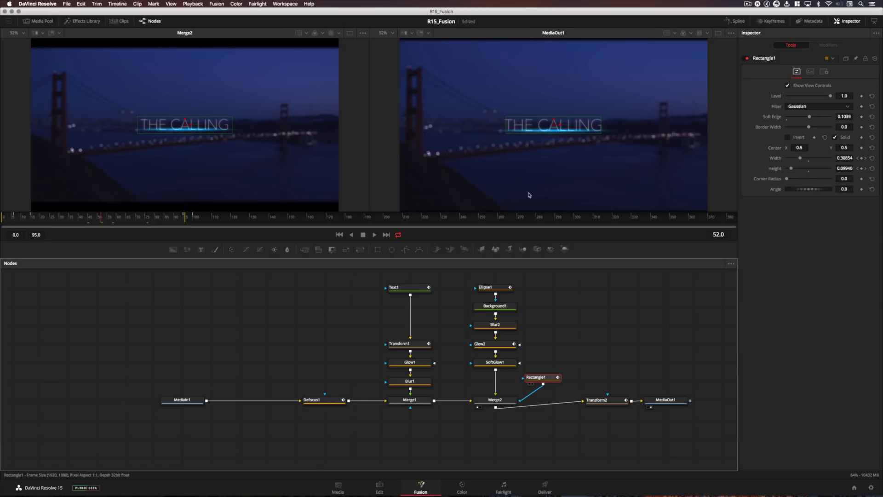
Step: Play the mask animation from frame 9, then select Transform2 and play the title fade
left_click(23, 218)
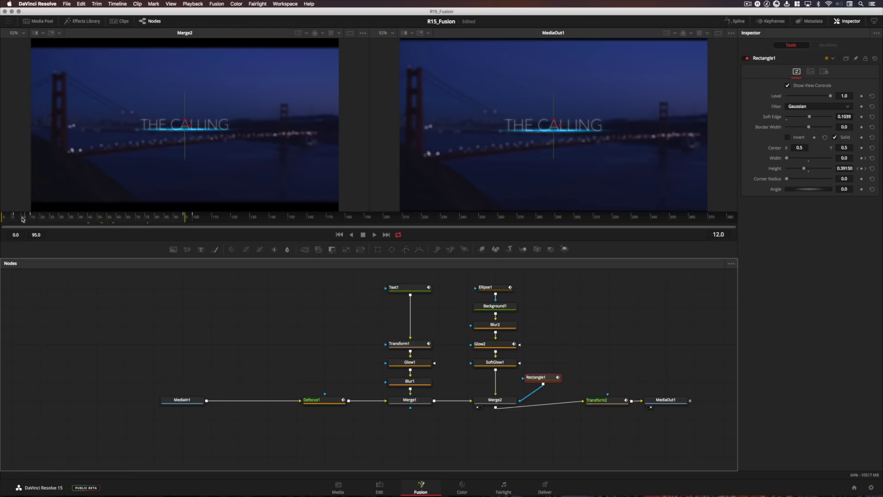
key("space")
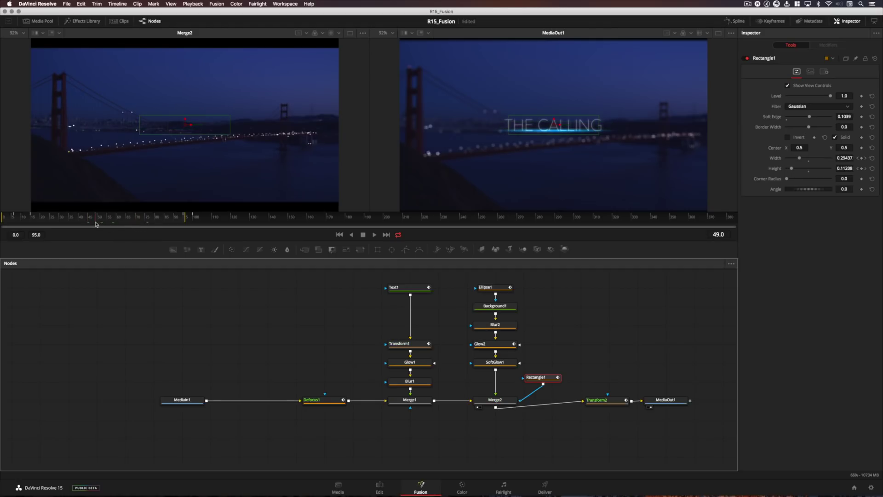
left_click(44, 220)
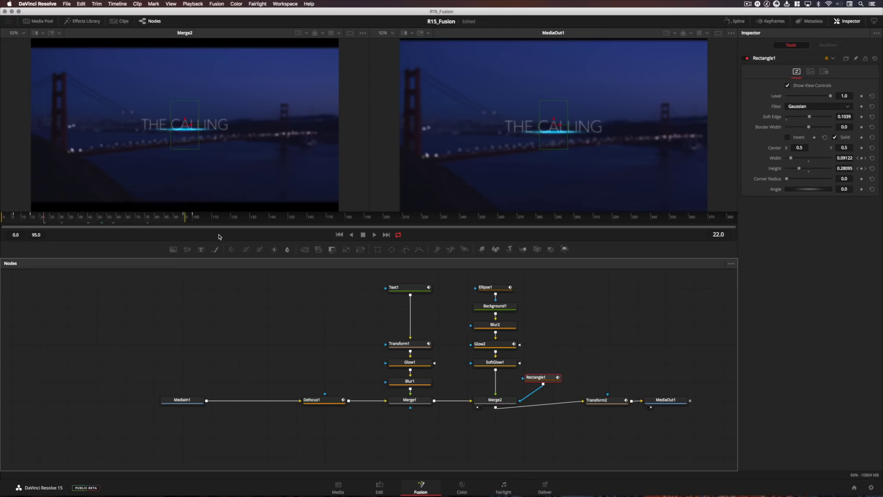
left_click(605, 403)
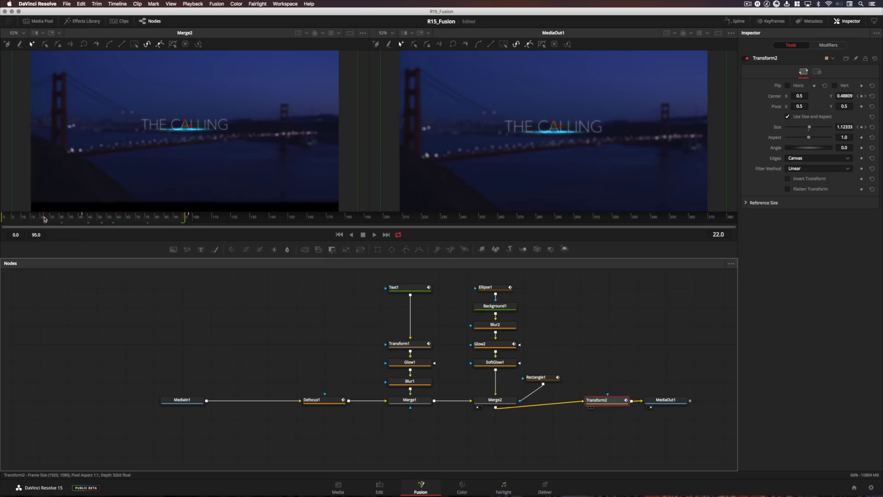
scroll(307, 174, "down", 3)
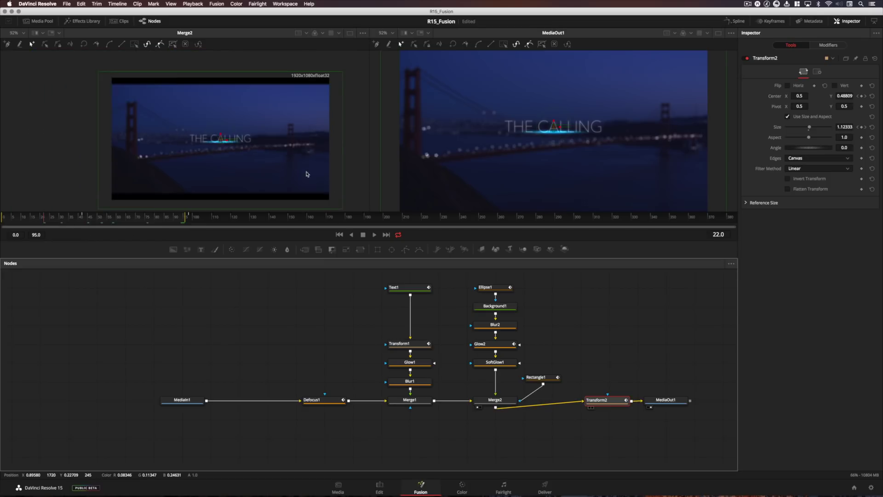
key("space")
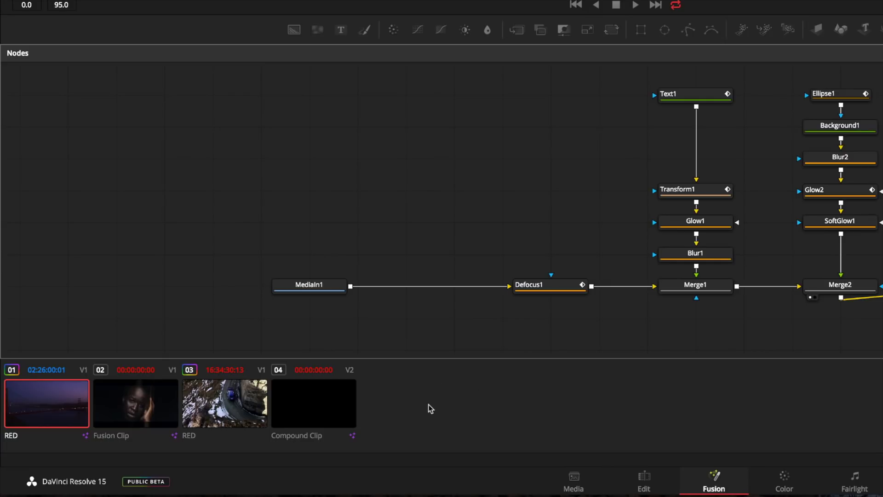
Step: Load the Fusion Clip's graph and preview MediaIn1 and MediaIn2 at frame 7, then return to Edit
left_click(147, 404)
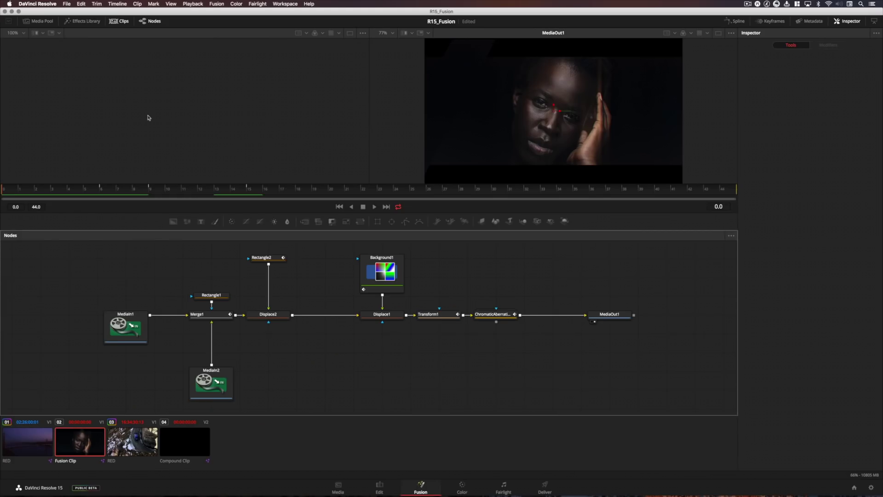
left_click(115, 22)
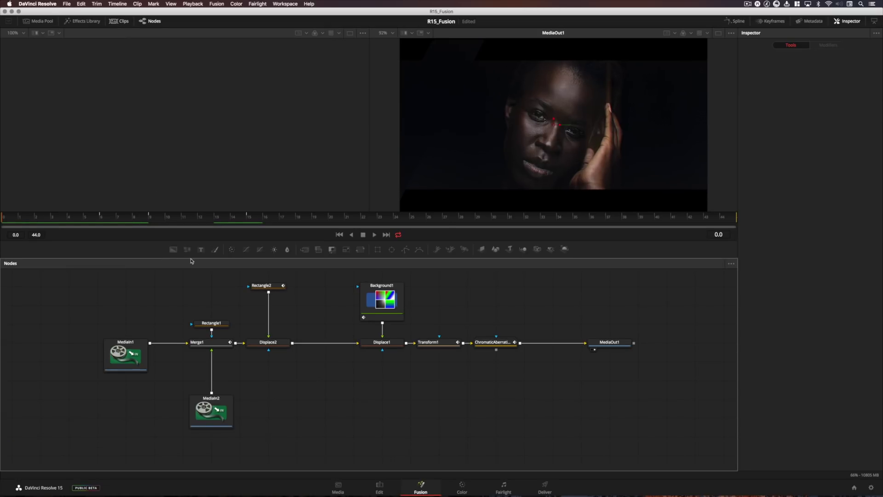
left_click(150, 218)
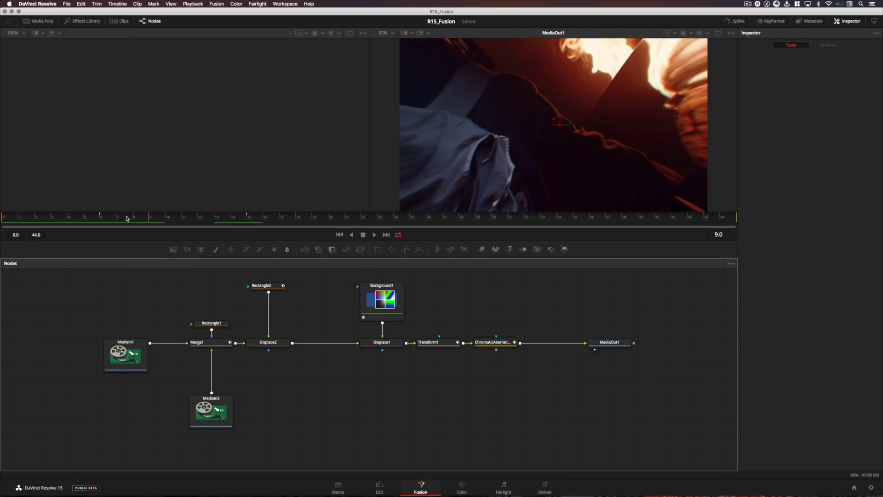
left_click(127, 217)
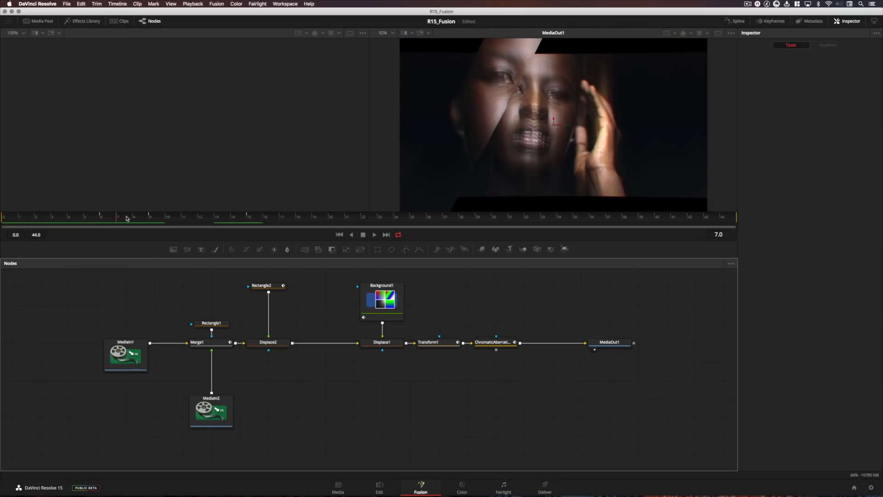
left_click_drag(128, 355, 186, 122)
left_click_drag(226, 408, 258, 164)
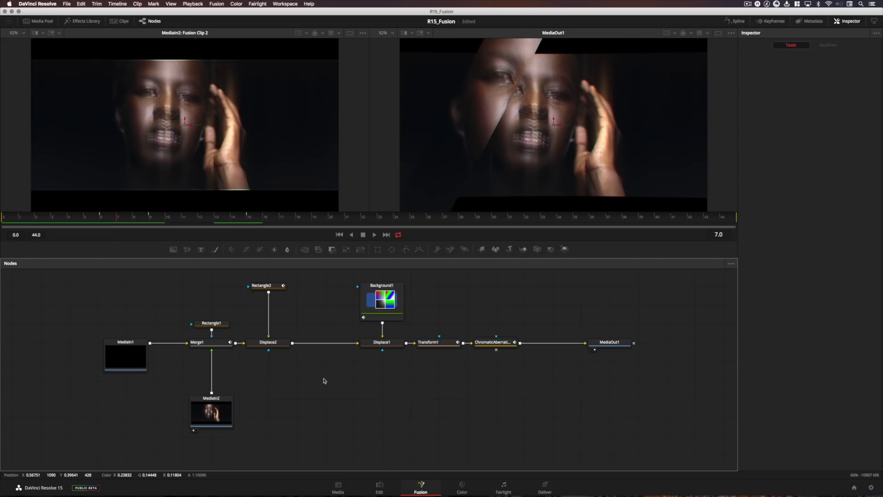
left_click(380, 487)
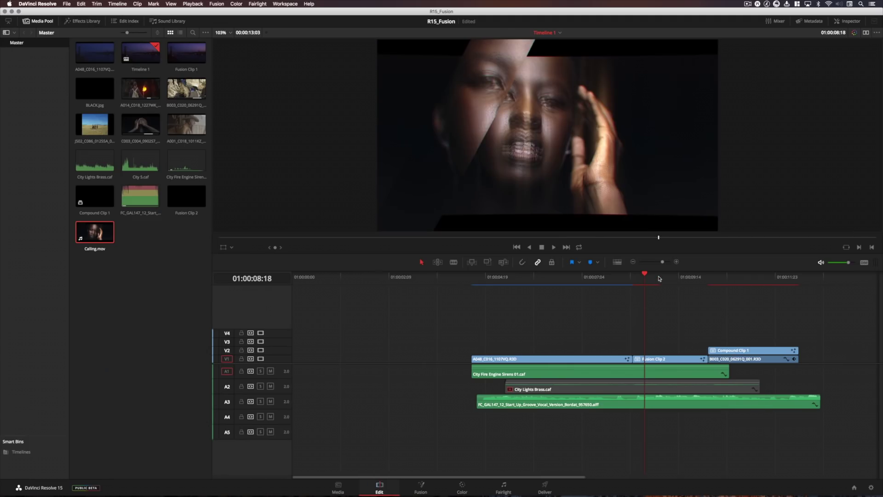
Step: Open Fusion Clip 2's nested timeline and scrub through its face shot
left_click(667, 276)
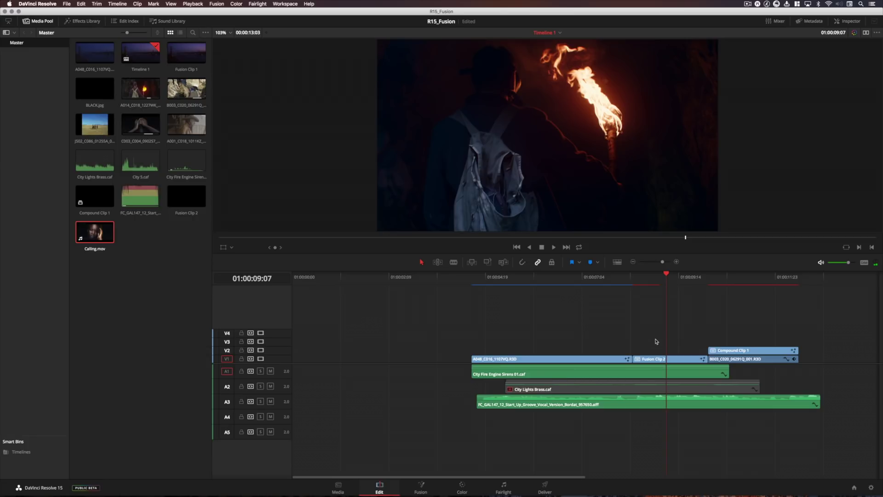
right_click(656, 358)
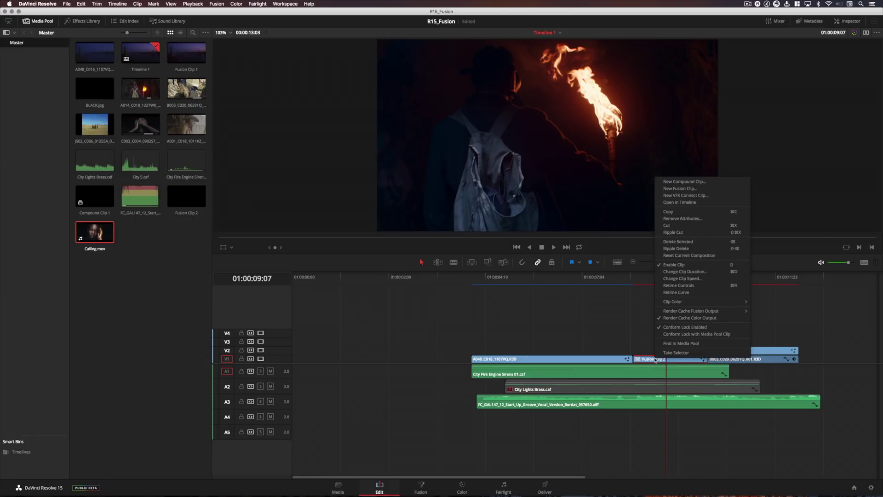
left_click(683, 203)
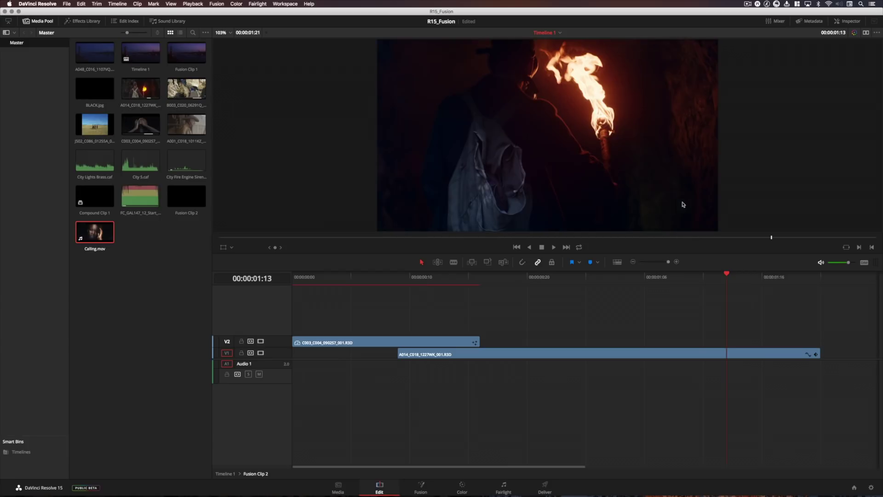
left_click(373, 278)
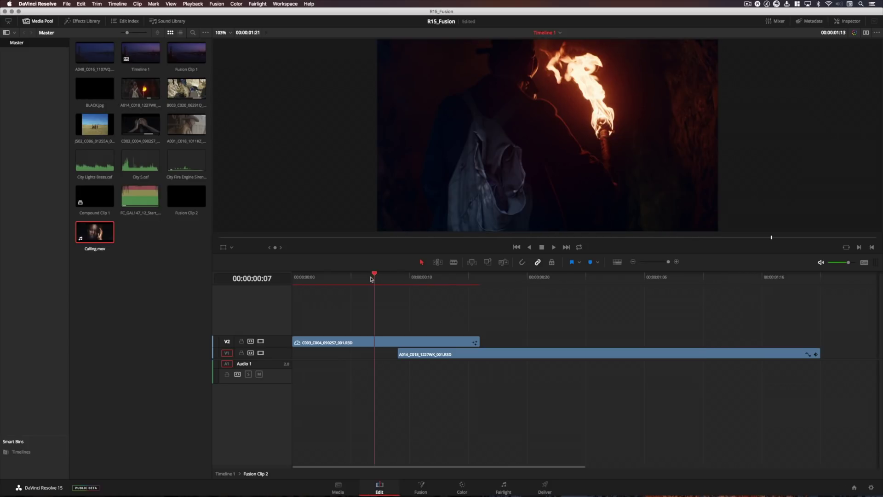
left_click(570, 280)
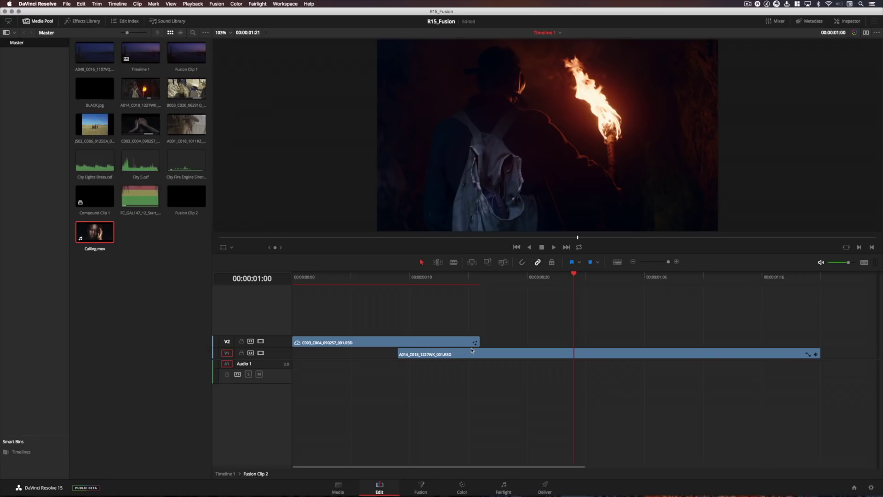
Step: Select both nested clips, dismiss their options menu, and return to Timeline 1
left_click_drag(448, 325, 484, 355)
right_click(484, 354)
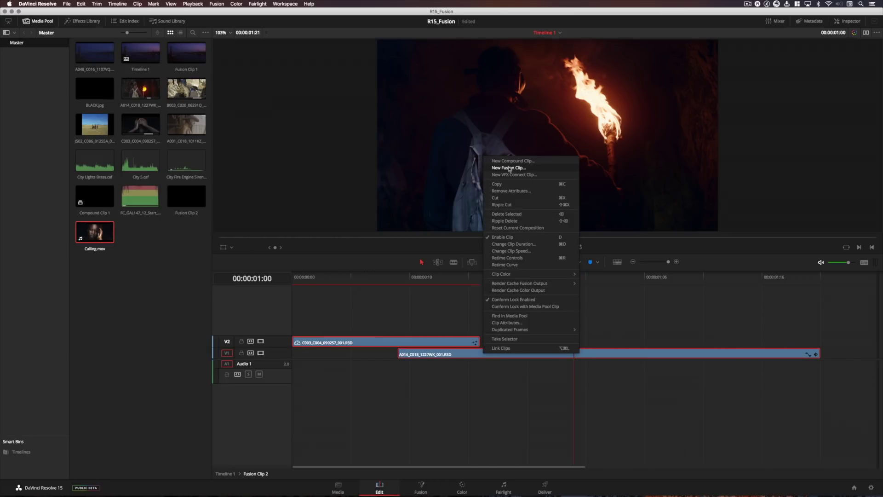
left_click(462, 310)
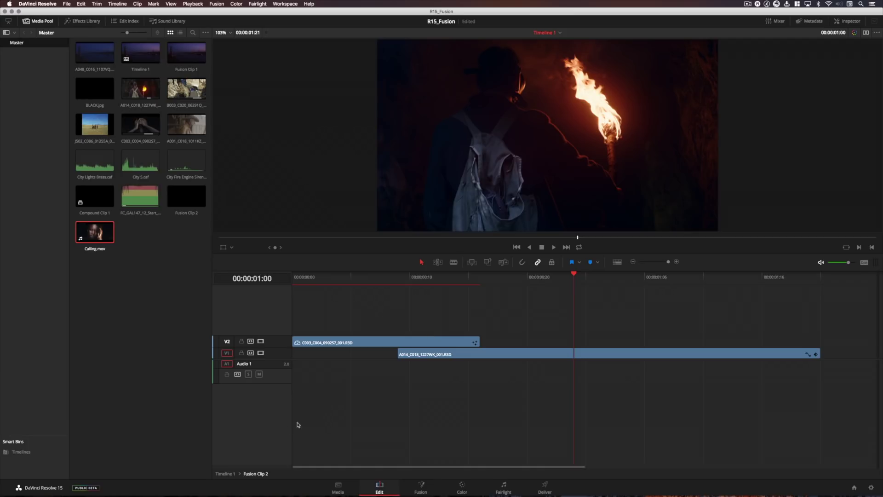
left_click(224, 474)
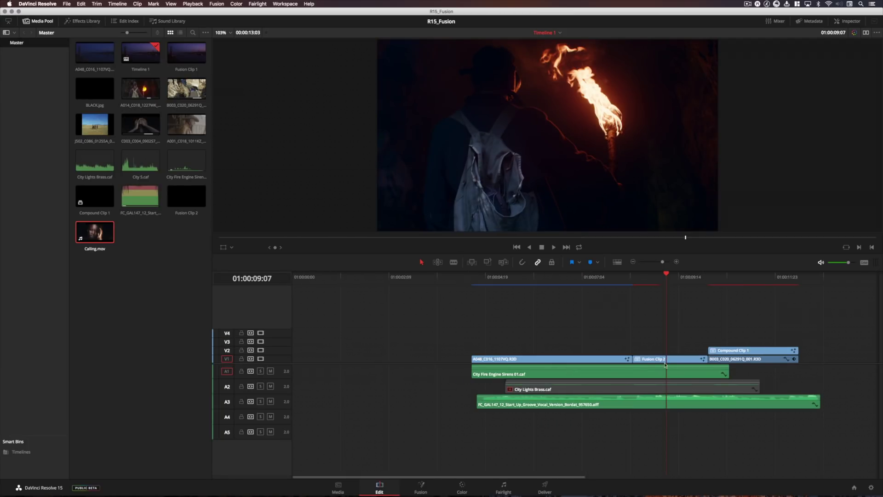
Step: On Fusion Clip 2's graph, preview MediaIn1 and MediaIn2 at frame 3 and show MediaIn1's settings
left_click(424, 486)
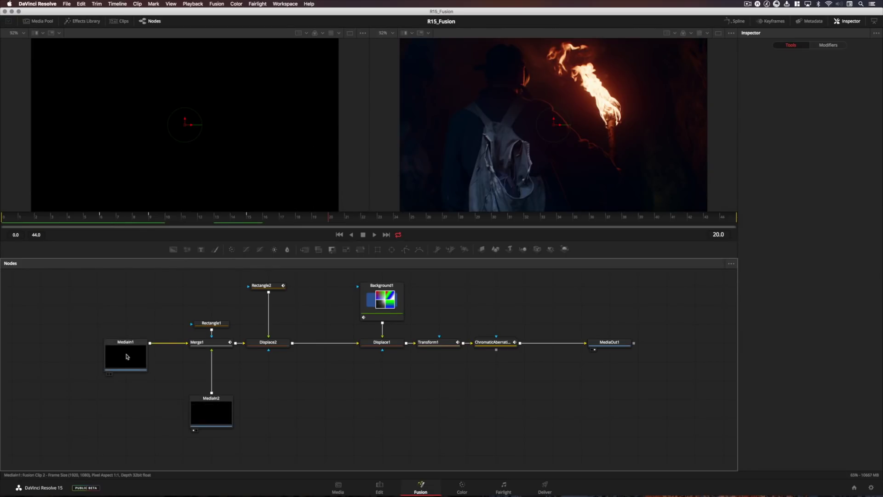
left_click_drag(129, 356, 152, 139)
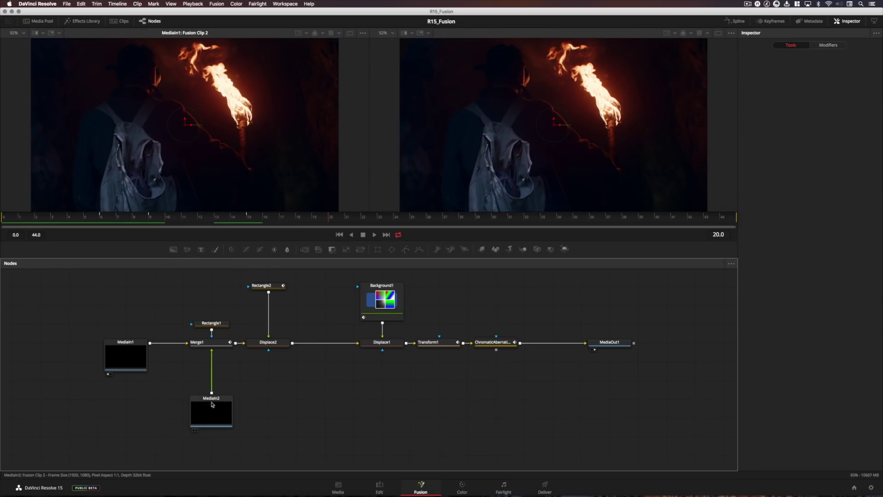
left_click_drag(212, 410, 180, 177)
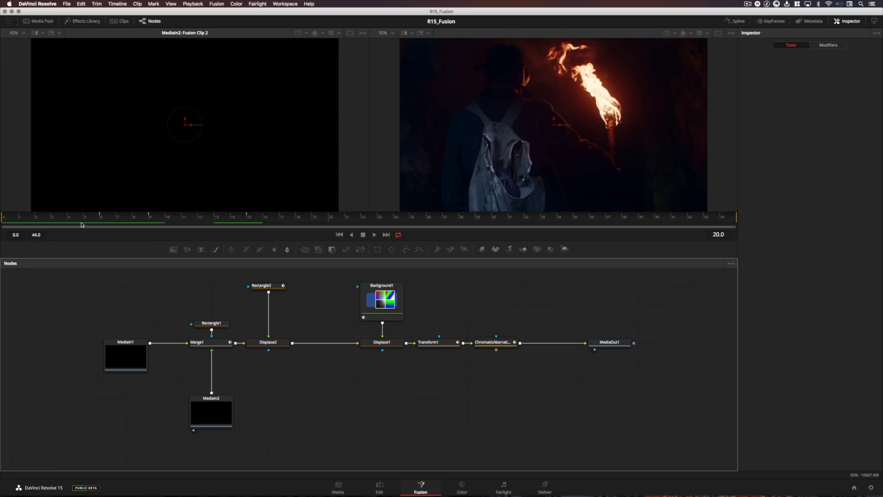
left_click(53, 216)
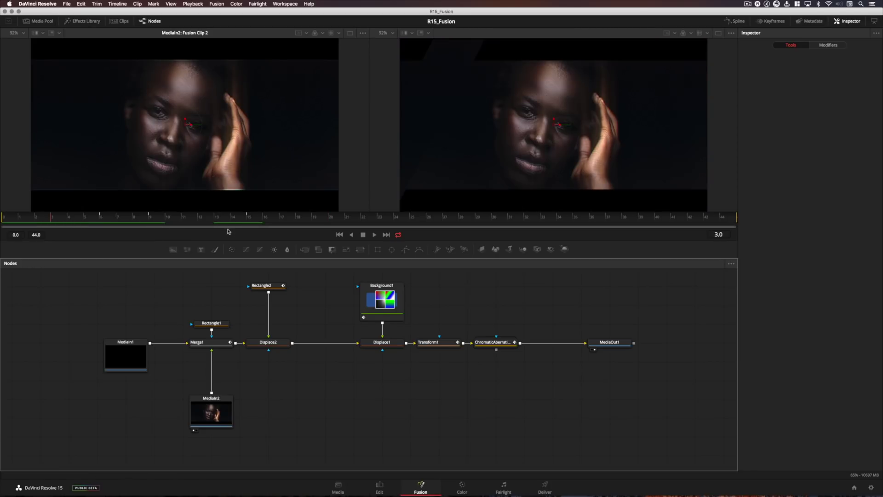
left_click(145, 363)
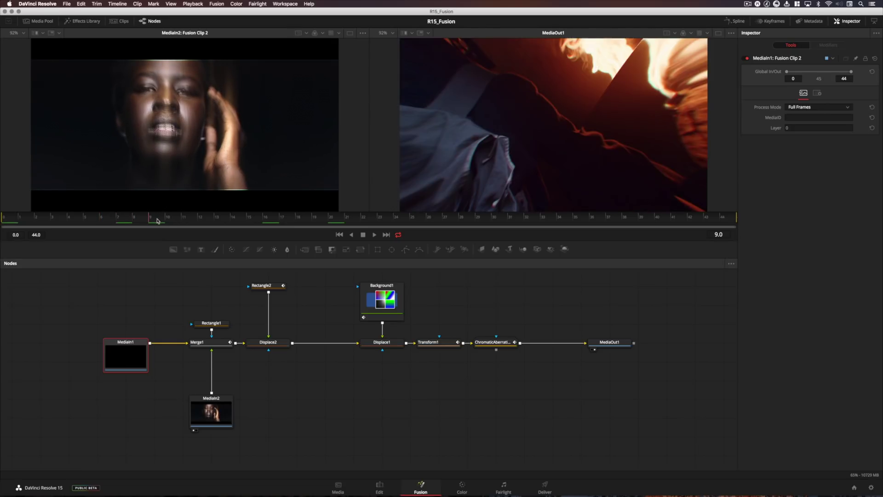
Step: Scrub the comp through frames 10–12 and preview Displace2 at frame 20
left_click_drag(167, 222, 183, 220)
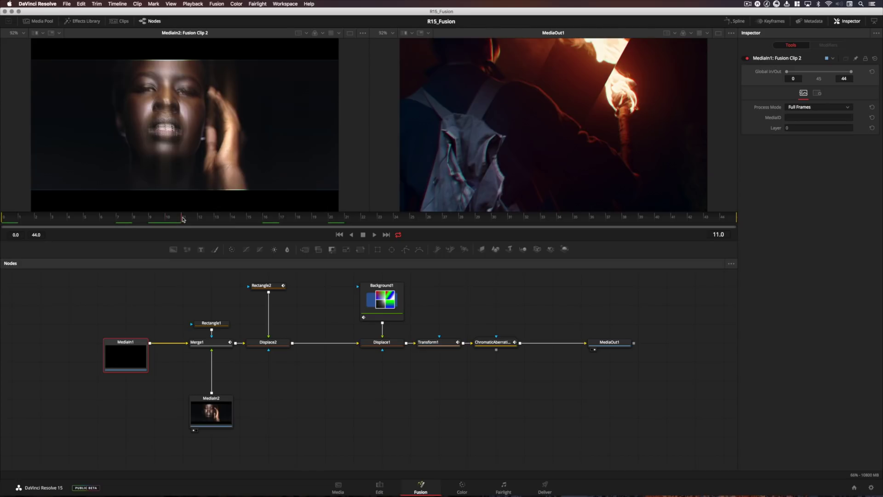
left_click_drag(183, 220, 202, 220)
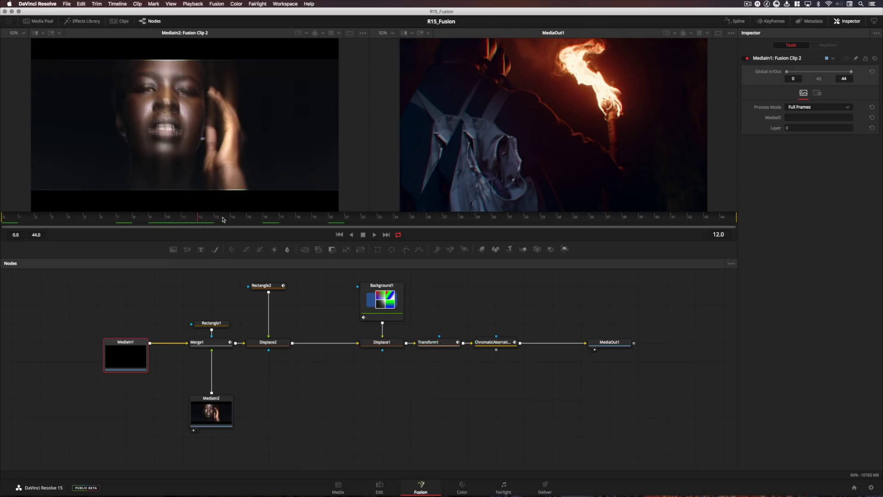
left_click(331, 220)
Step: Preview the Rectangle2 mask alone and watch its bar slide from frame 8 to 12
left_click(251, 350)
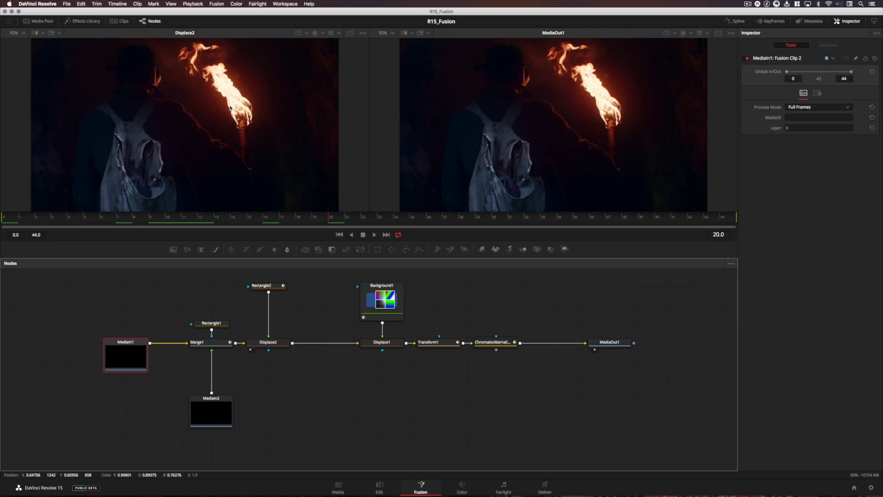
left_click(271, 286)
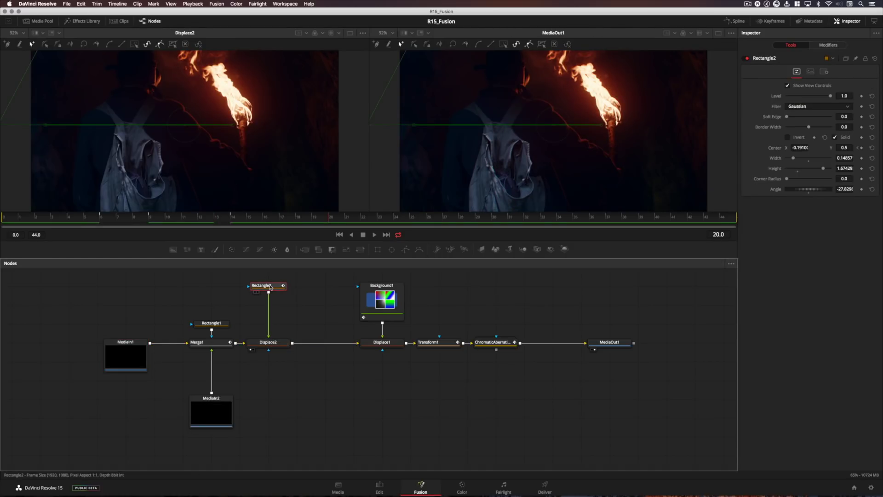
left_click_drag(271, 287, 228, 140)
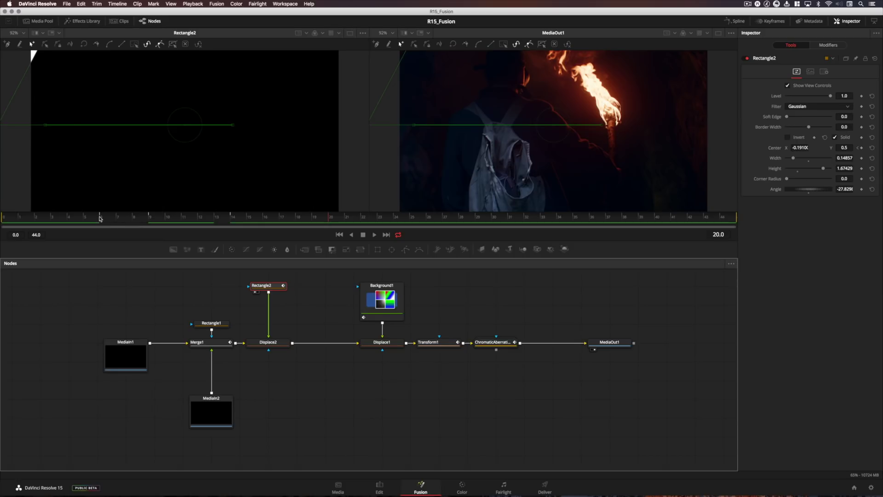
left_click_drag(100, 219, 138, 223)
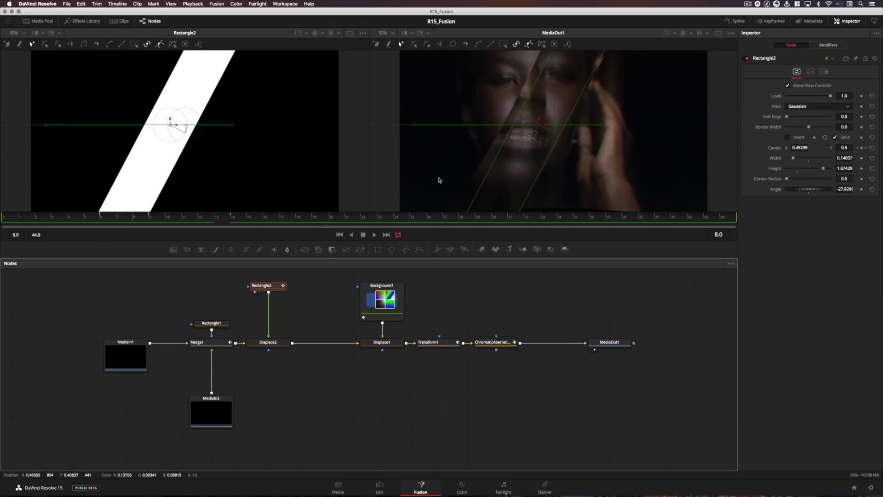
left_click_drag(172, 220, 213, 223)
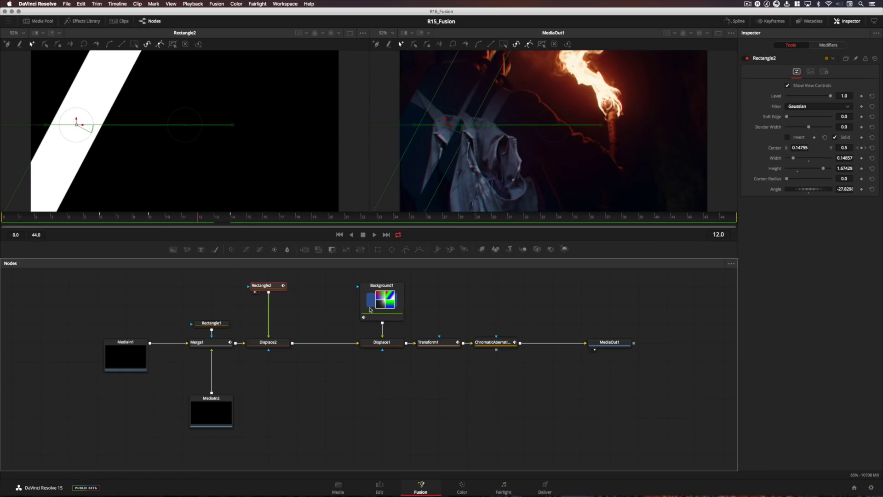
Step: Preview Background1's gradient instead, at frames 5 and 8
left_click_drag(381, 302, 245, 136)
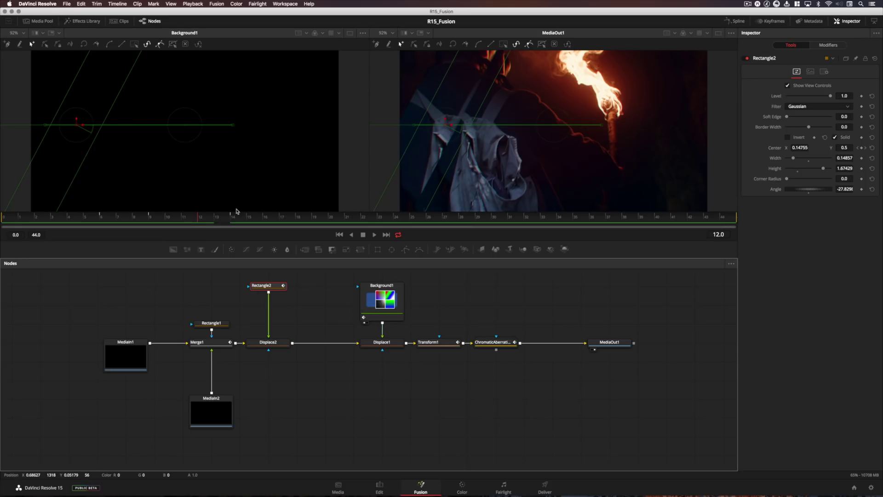
left_click(100, 218)
left_click(133, 219)
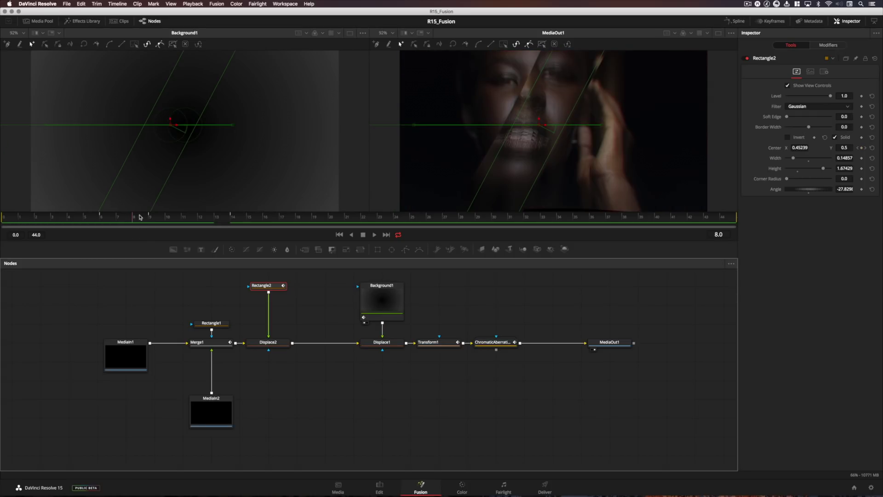
Step: Inspect Background1's radial gradient settings while stepping between frames 7 and 10
left_click(377, 299)
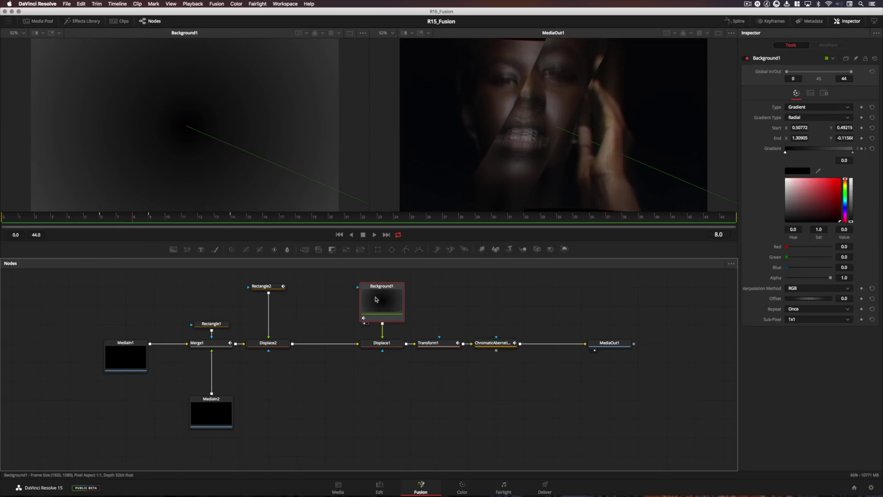
left_click(151, 216)
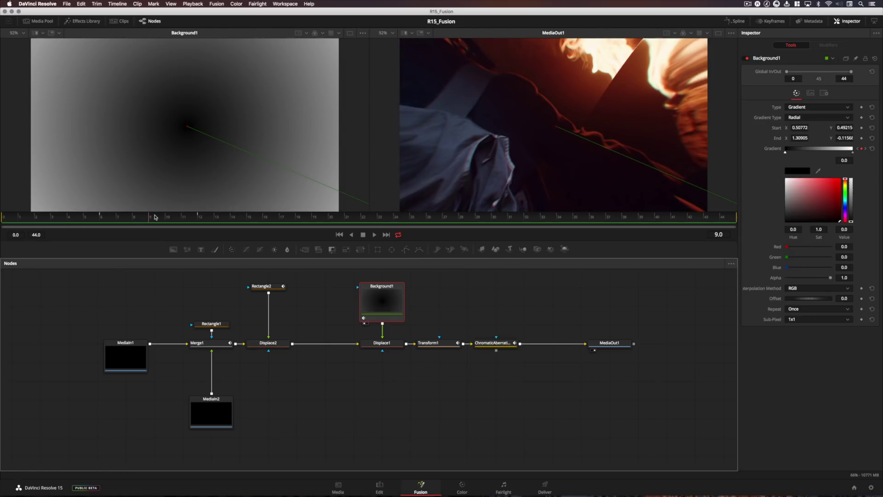
key("Left")
key("Left")
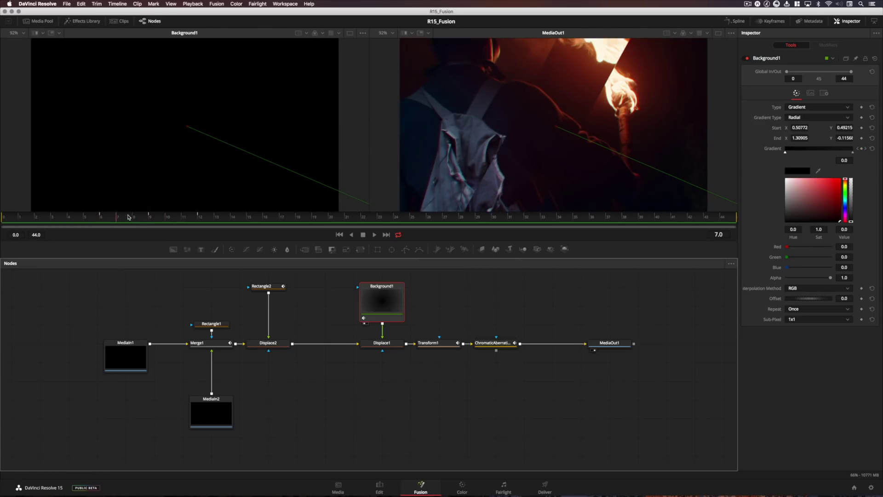
key("Right")
key("Right")
key("Right")
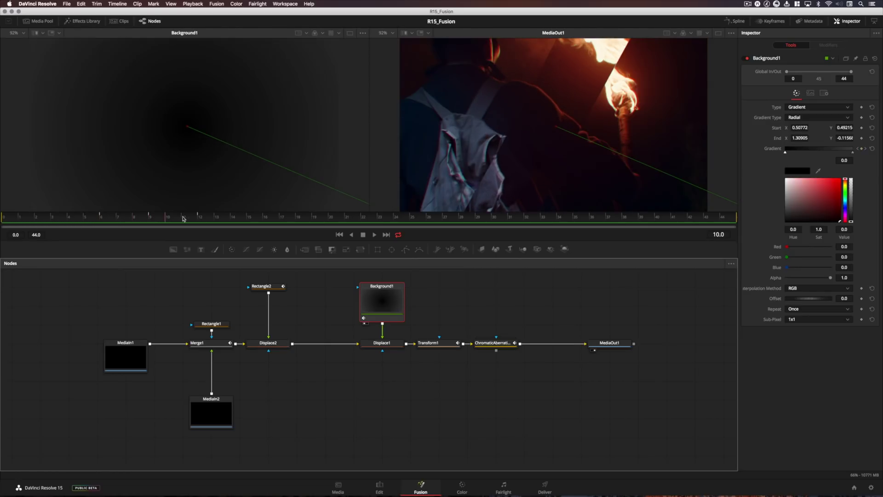
key("Left")
key("Left")
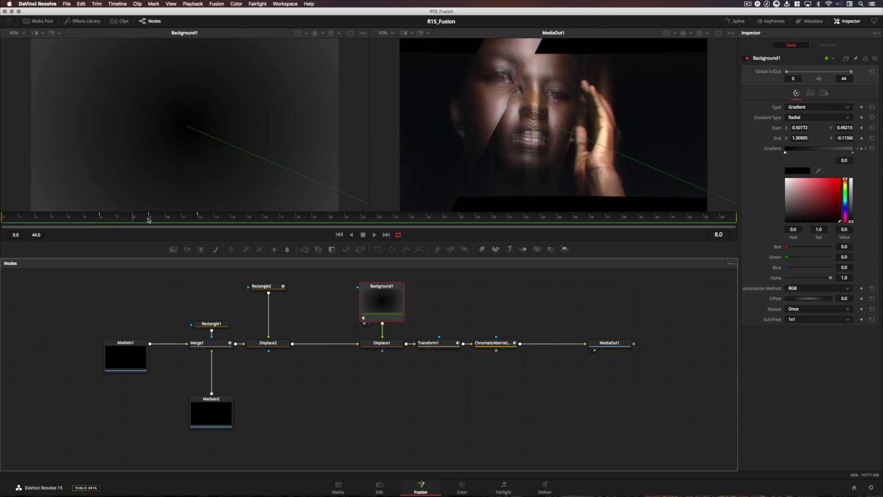
key("Right")
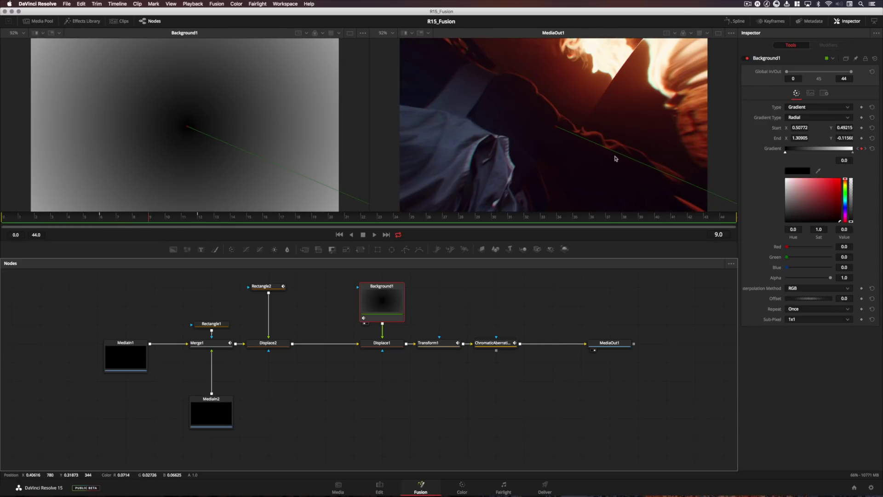
Step: Review the Transform1 and ChromaticAberration settings, then return to Timeline 1 on the Edit page
left_click(440, 346)
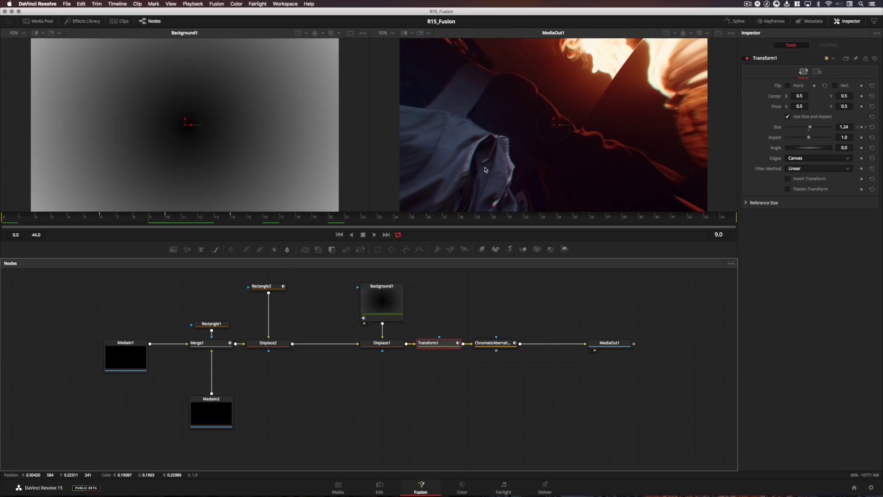
left_click(497, 346)
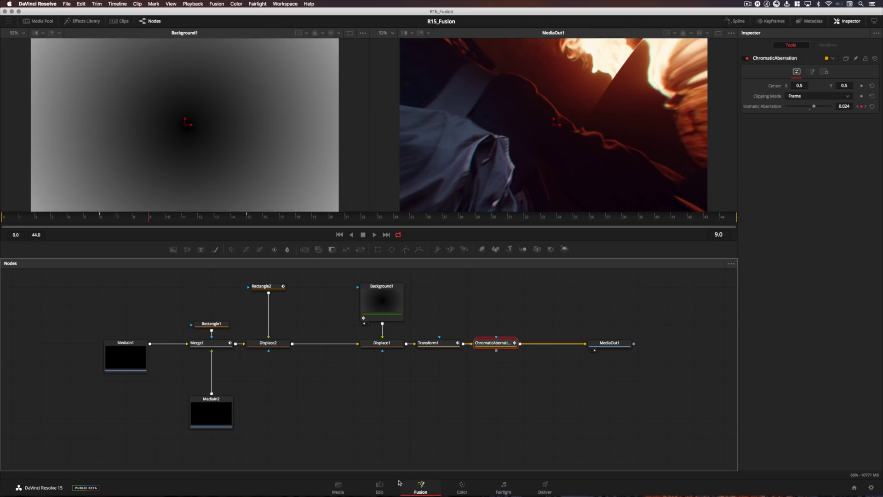
left_click(382, 490)
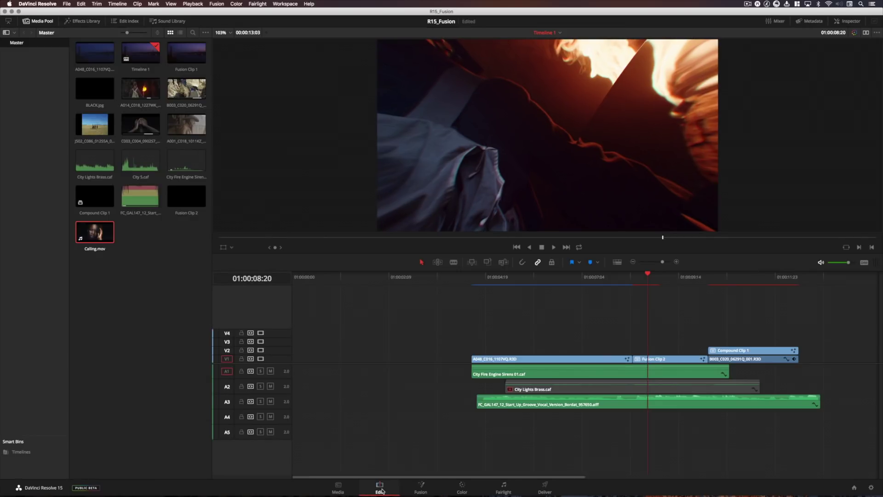
Step: Open Fusion Clip 2 as its own timeline near its start and bring it into Fusion
left_click(651, 277)
right_click(655, 359)
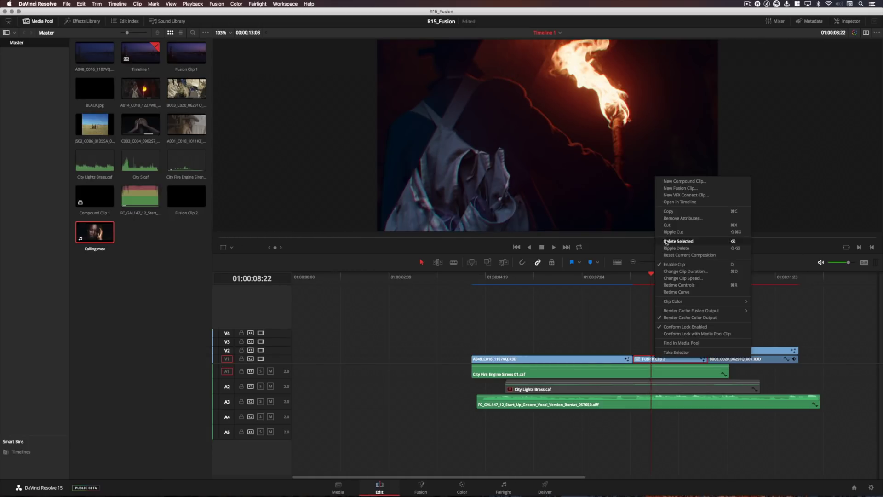
left_click(685, 203)
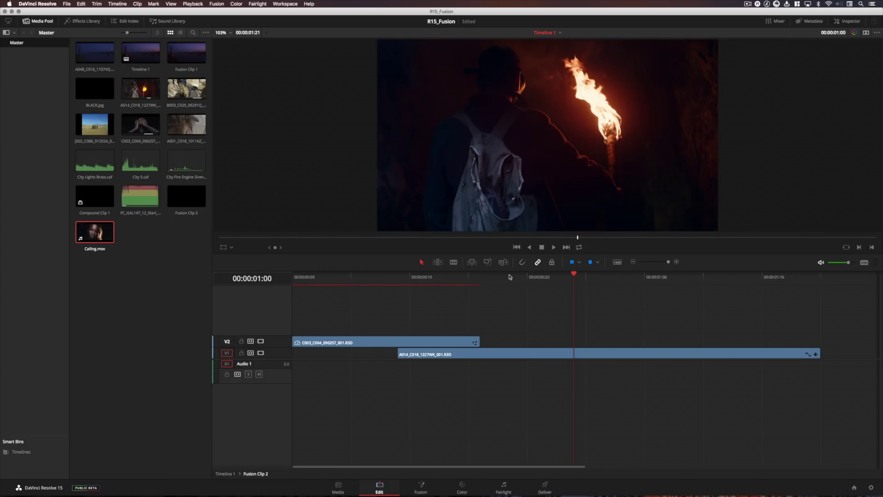
left_click(364, 276)
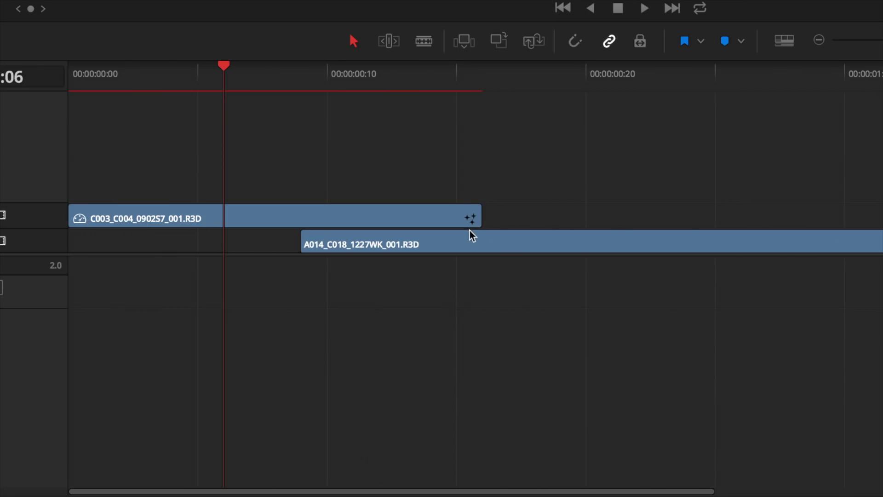
left_click(417, 488)
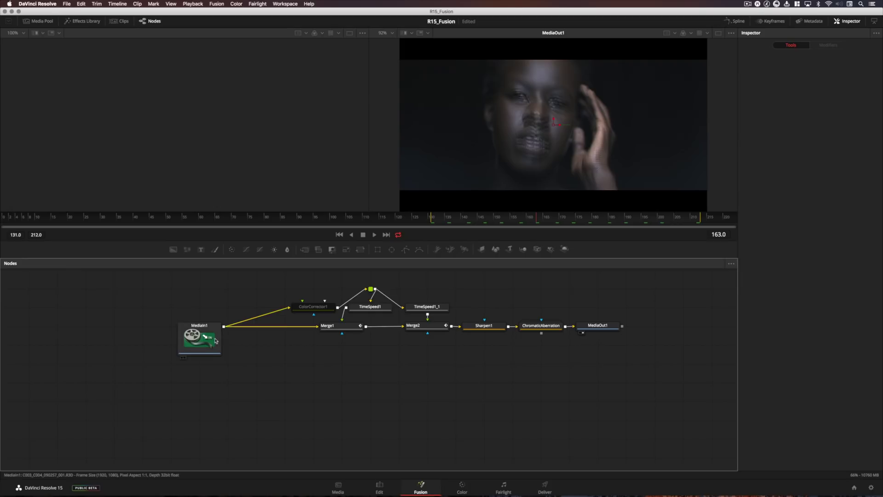
Step: Preview MediaIn1, then at frame 136 inspect TimeSpeed1 and view Merge1 in the left viewer
left_click_drag(202, 339, 220, 126)
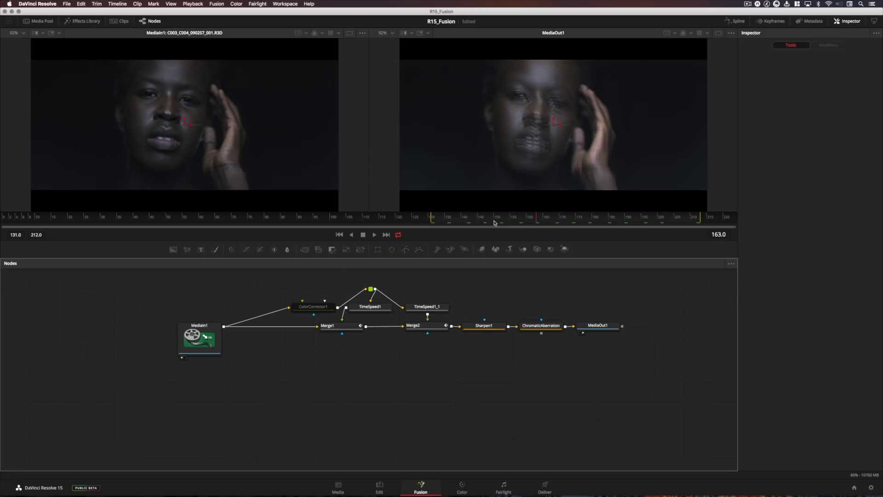
left_click(450, 219)
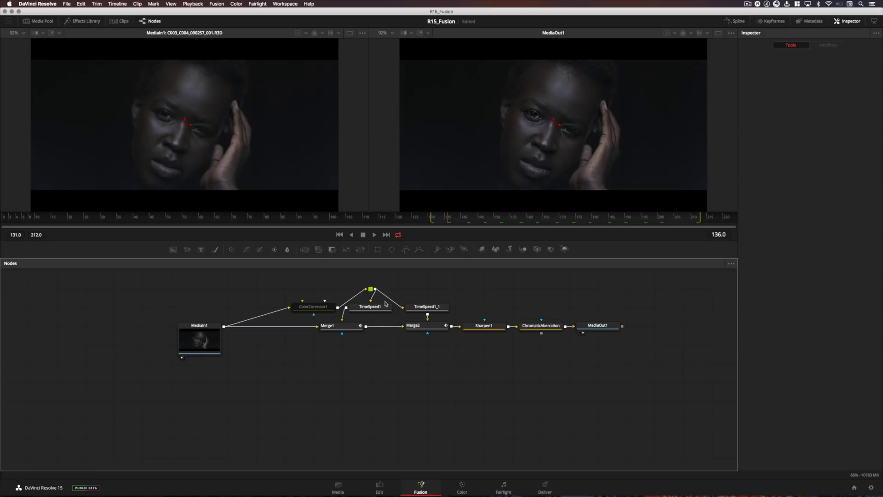
left_click(374, 308)
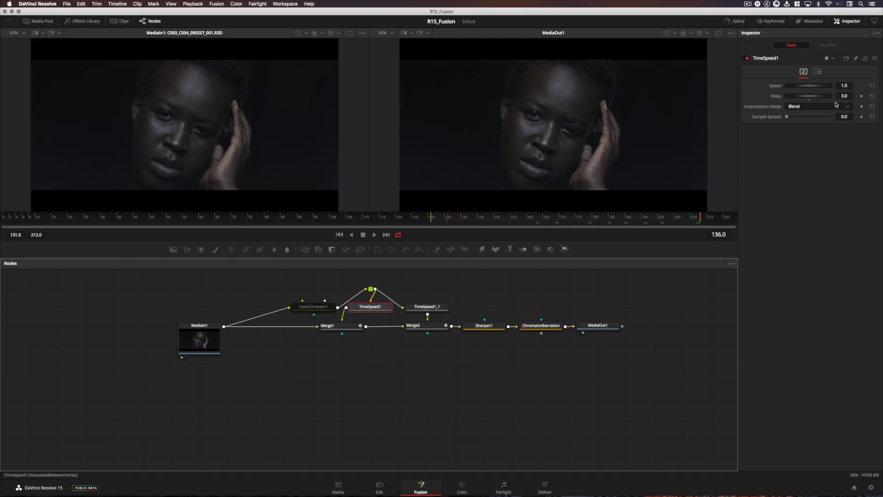
left_click_drag(355, 325, 270, 161)
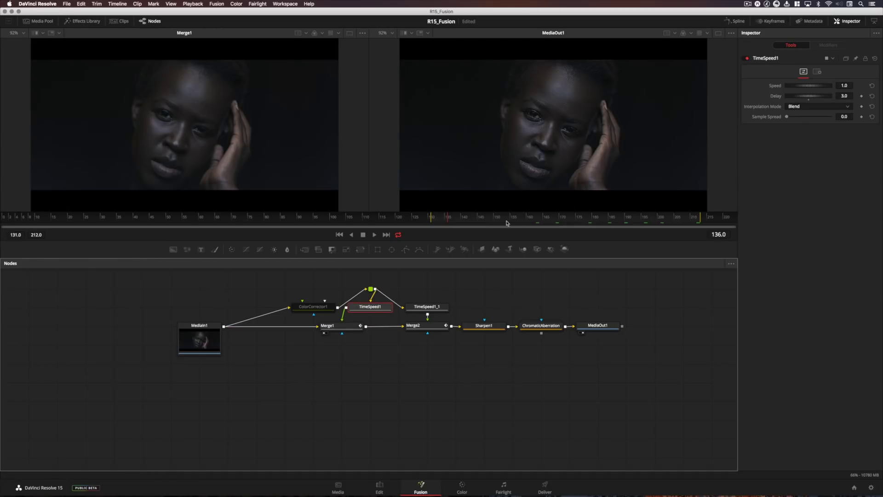
Step: At frame 160, view Merge2, Sharpen1 and ChromaticAberration in turn, then return to the Edit page
left_click(529, 219)
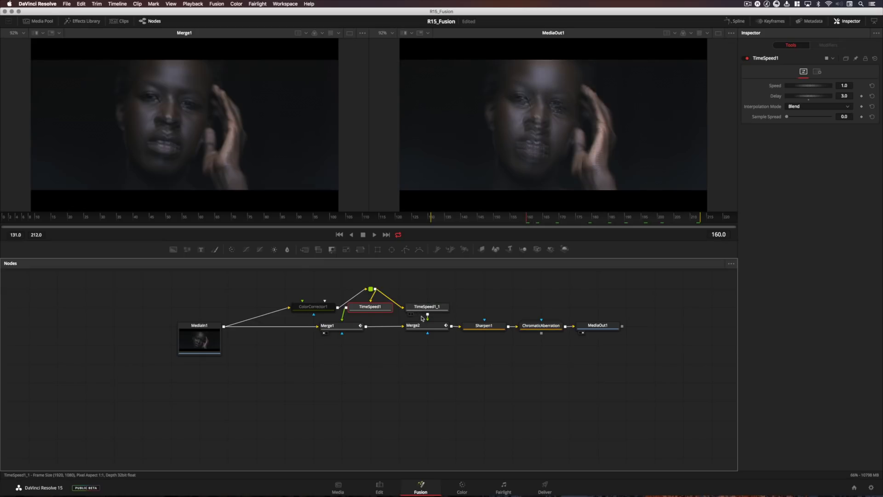
left_click_drag(422, 325, 290, 174)
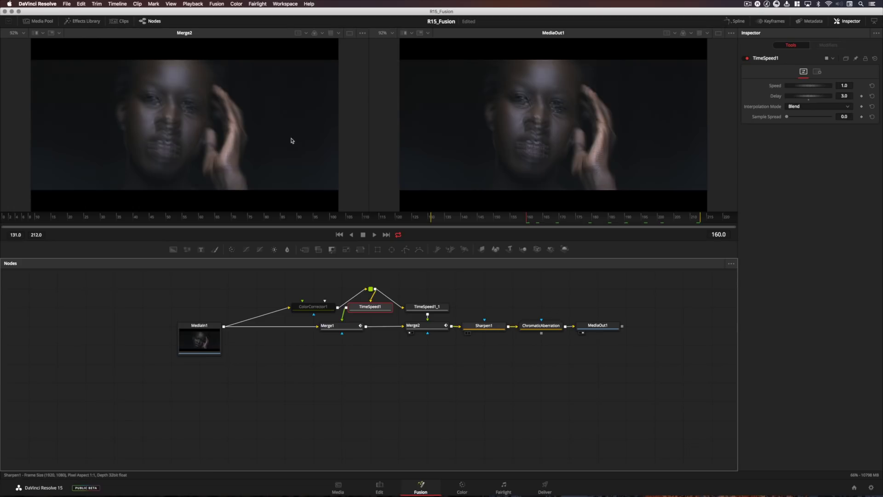
key("1")
left_click_drag(554, 331, 224, 129)
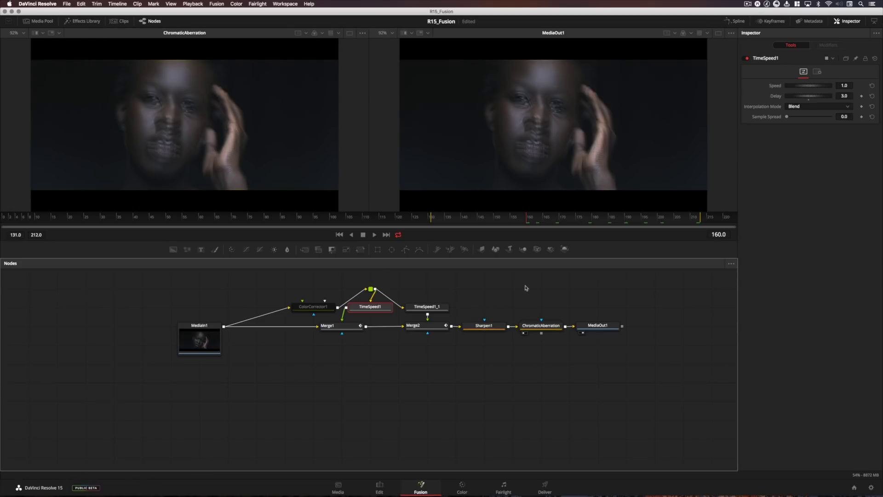
left_click(386, 487)
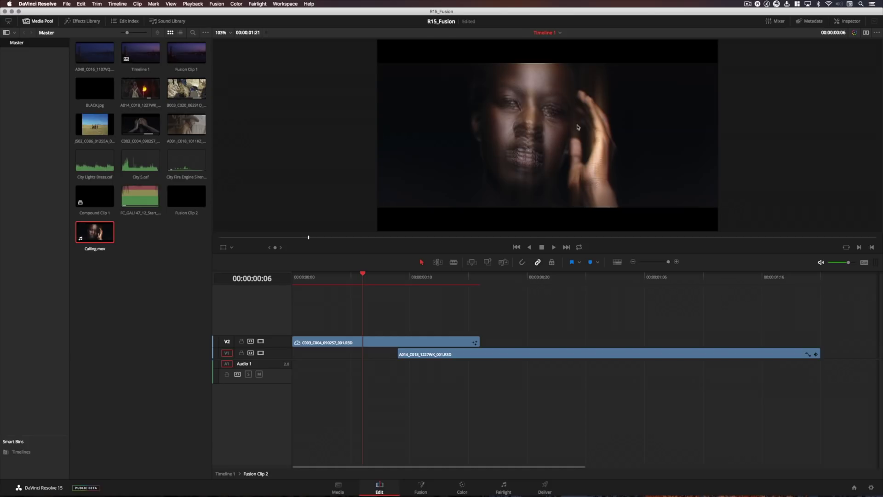
left_click(463, 489)
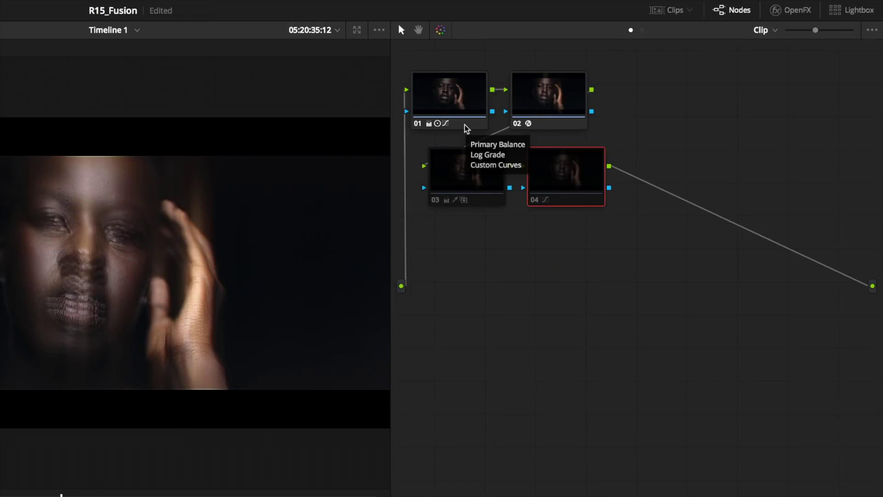
left_click(548, 106)
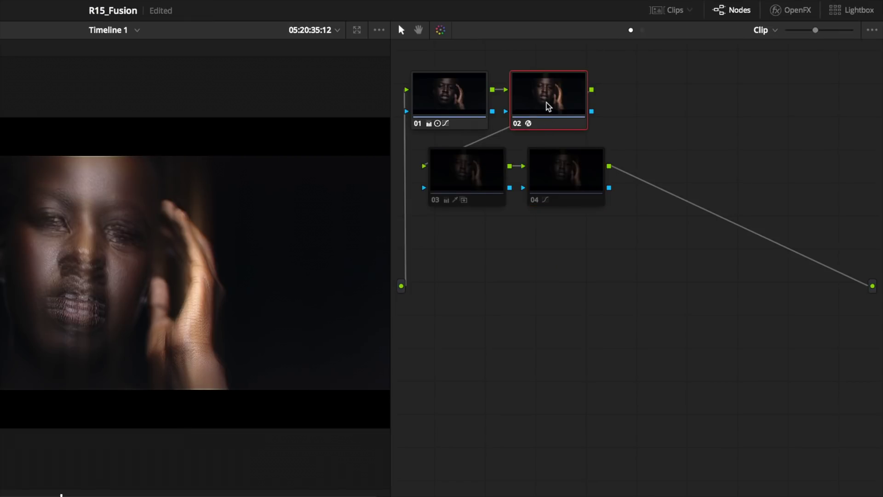
left_click(791, 9)
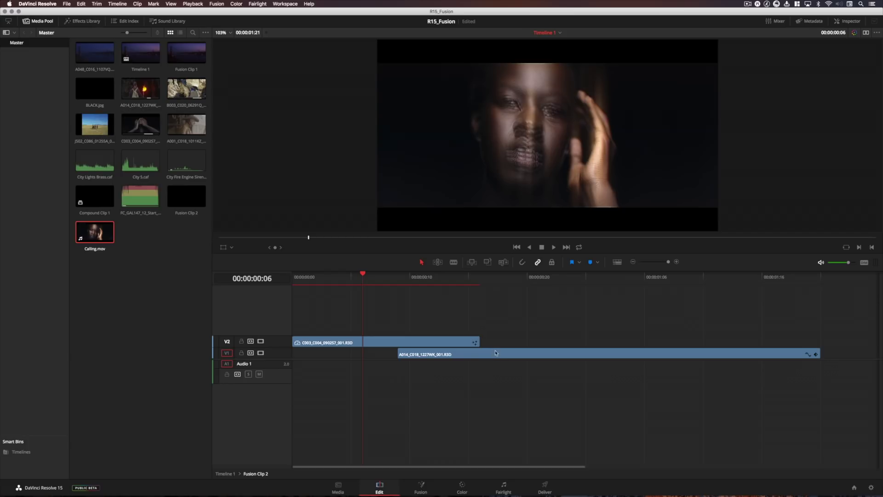
Step: Back in Timeline 1, check the shots at 01:00:11:07 and 01:00:06:11, then grade THE CALLING shot
left_click(226, 473)
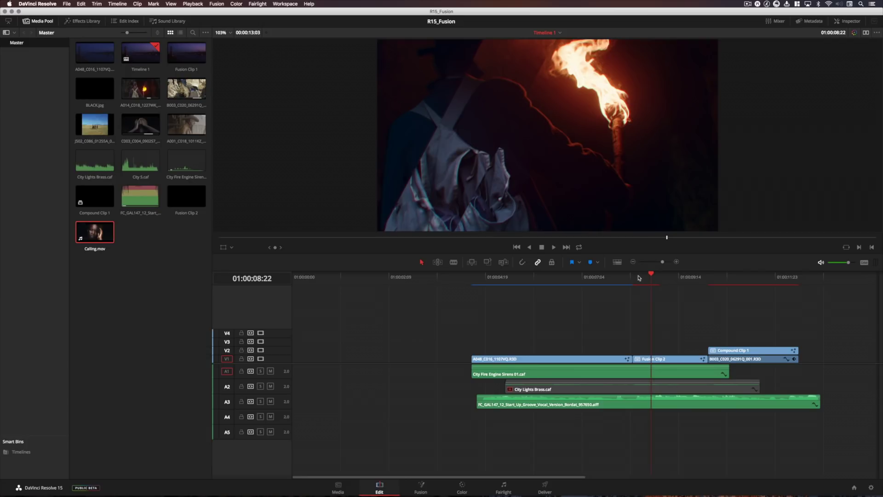
left_click(746, 278)
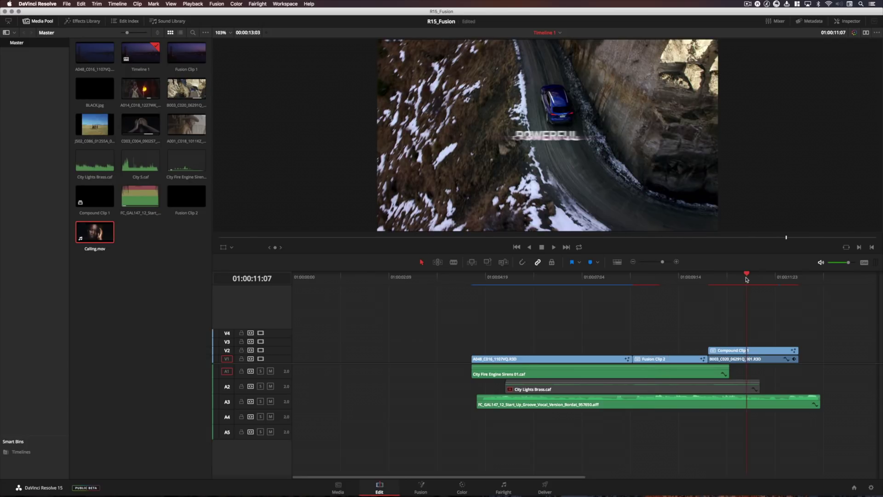
left_click(552, 278)
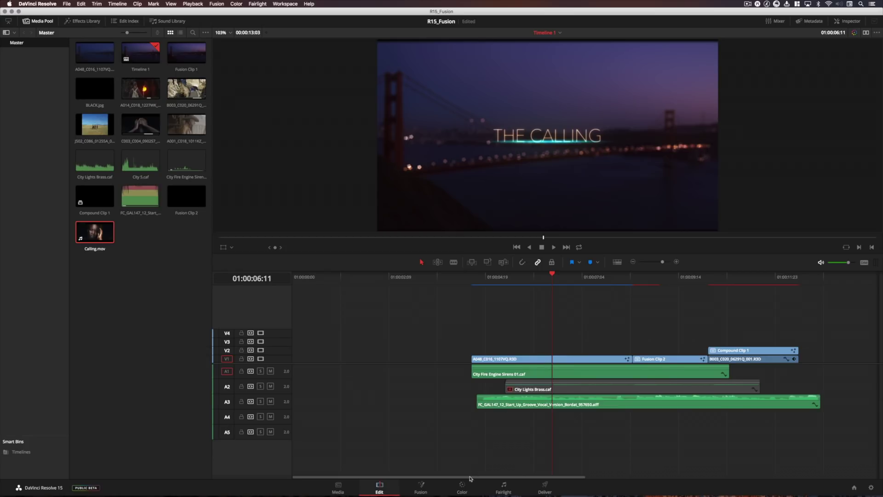
left_click(461, 488)
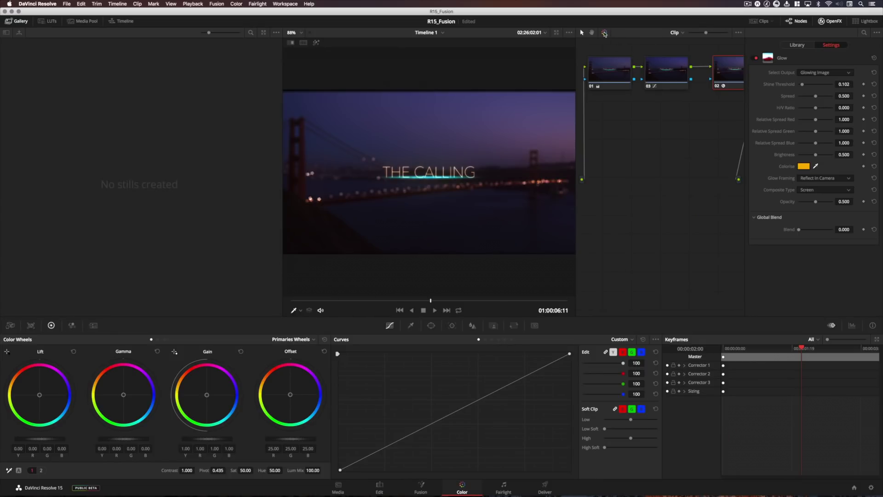
Step: Compare THE CALLING shot with its grade bypassed, then select clip 03, the POWERFUL car shot
left_click(605, 33)
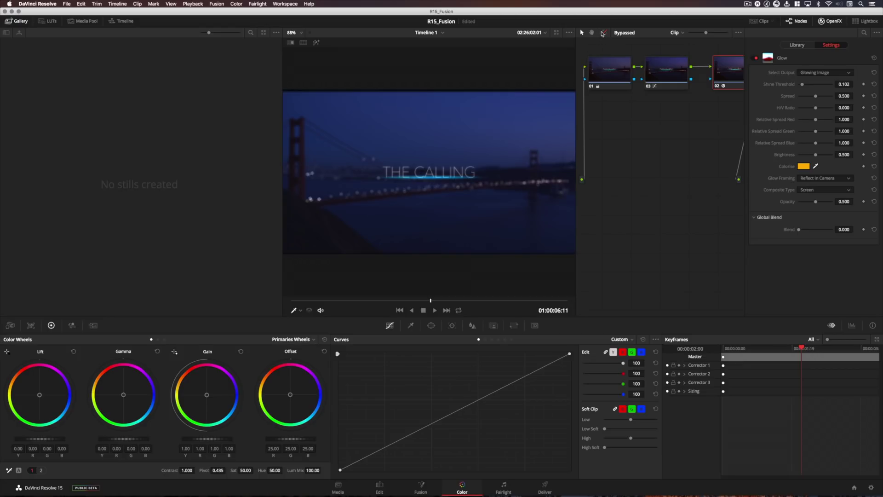
left_click(605, 34)
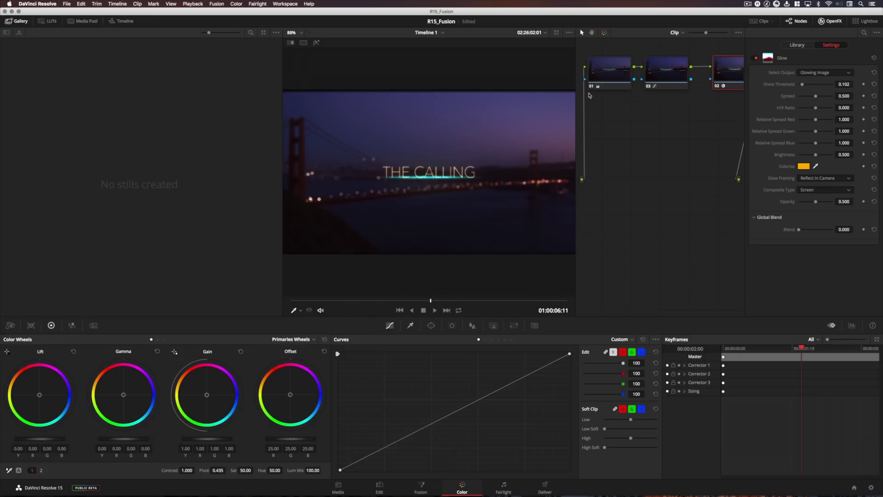
left_click(761, 21)
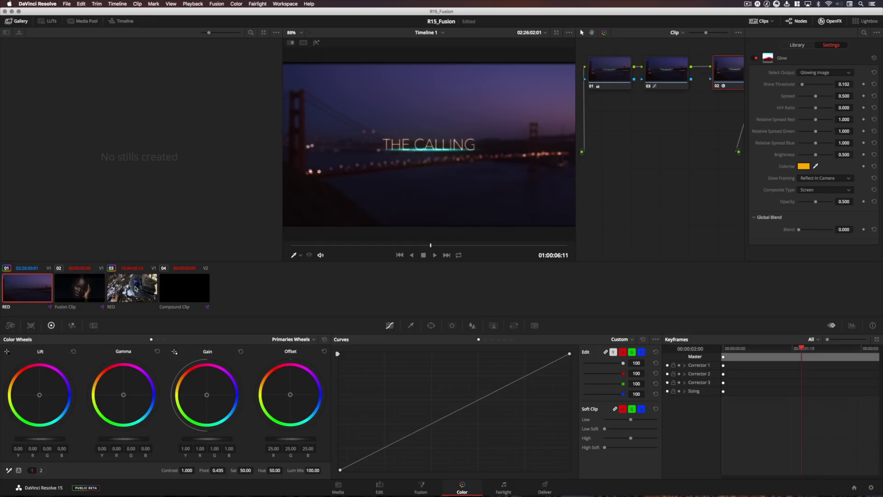
left_click(136, 289)
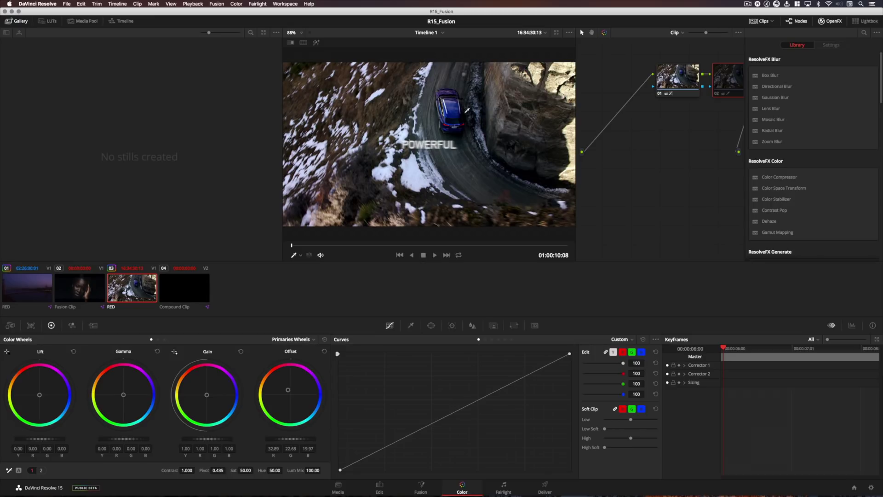
Step: Open the compound clip at 01:00:11:05 in Fusion, move MediaIn1 further left and preview it
left_click(379, 487)
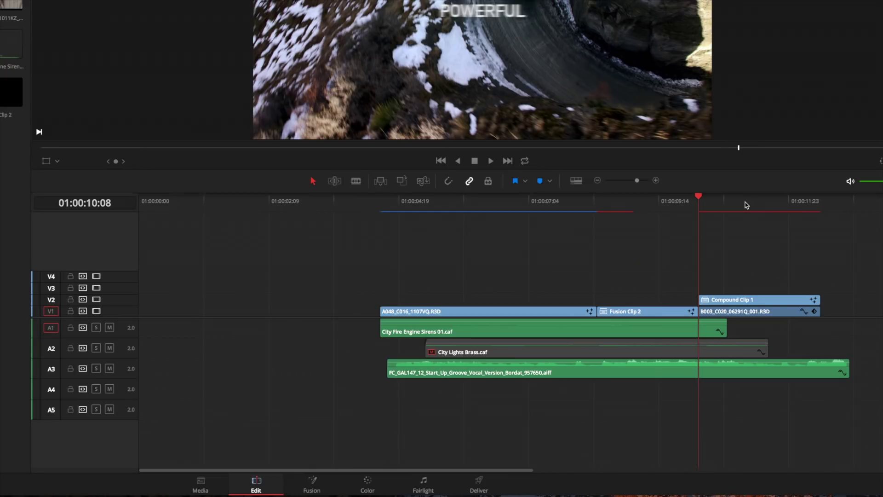
left_click(744, 278)
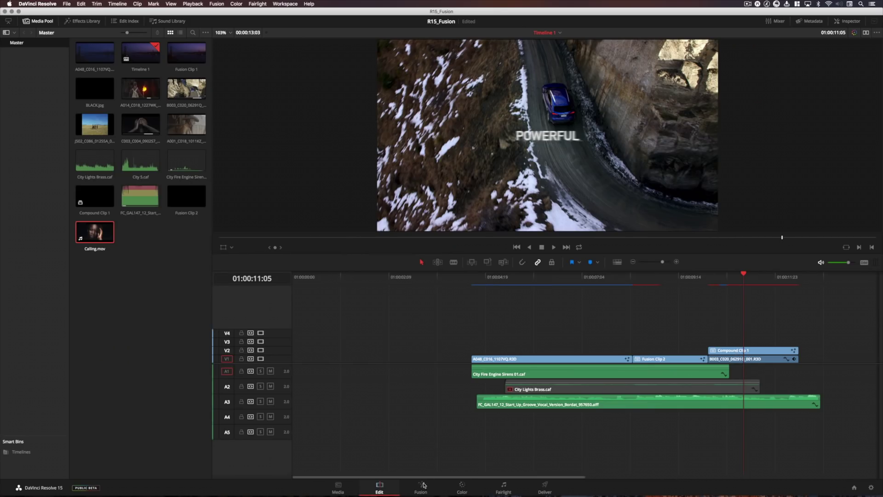
left_click(422, 486)
scroll(351, 374, "left", 10)
scroll(513, 418, "up", 5)
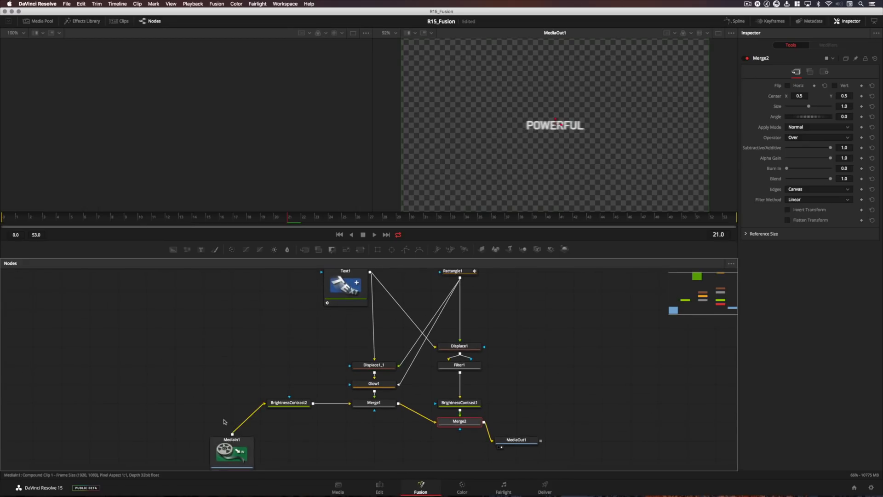
left_click_drag(233, 453, 175, 415)
scroll(316, 358, "right", 5)
scroll(260, 385, "up", 2)
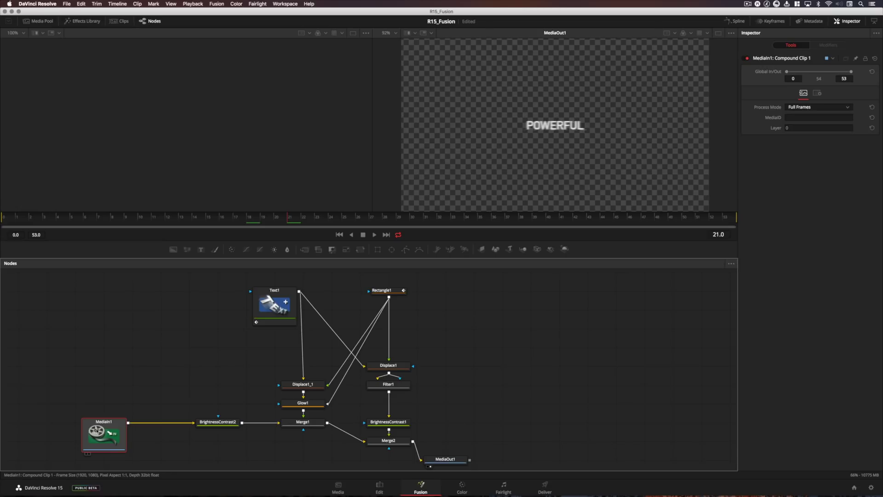
key("1")
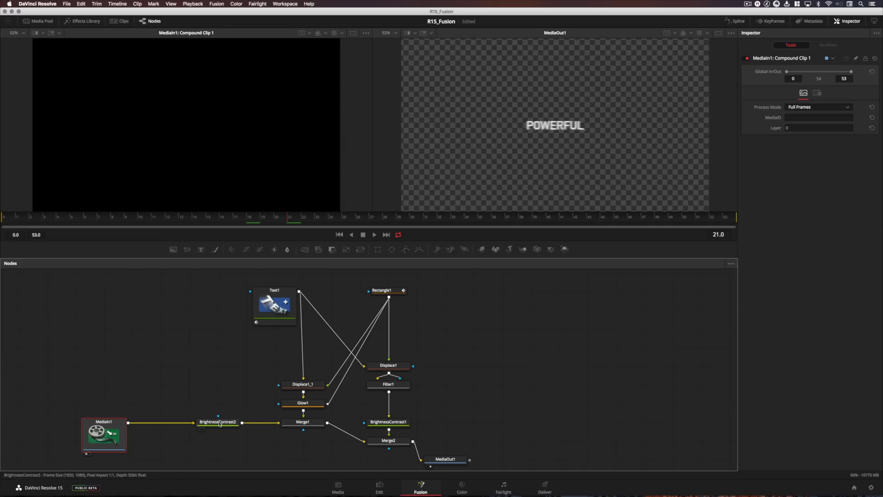
Step: Compare the comp with BrightnessContrast2 disabled and re-enabled, then preview Text1 in the left viewer
left_click(220, 421)
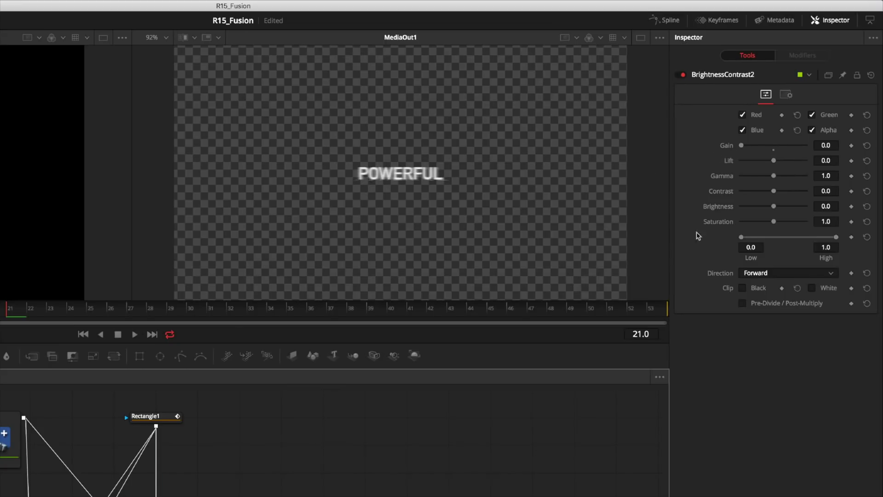
left_click(680, 74)
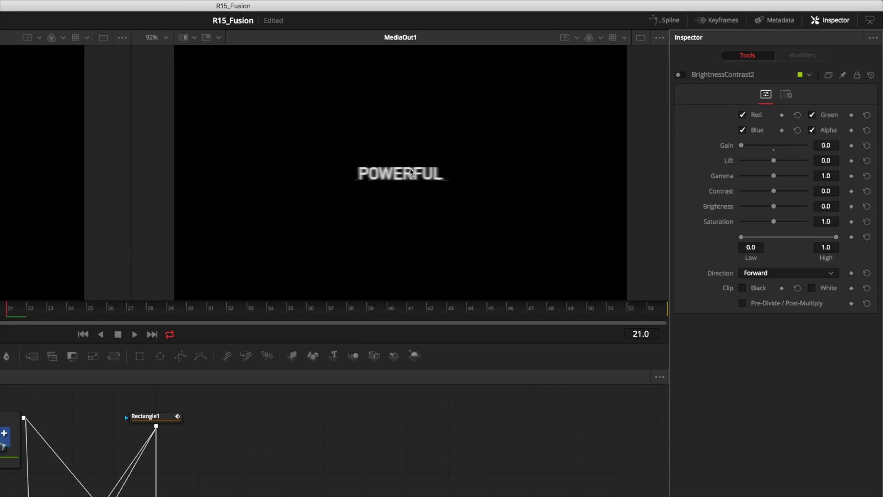
left_click(680, 75)
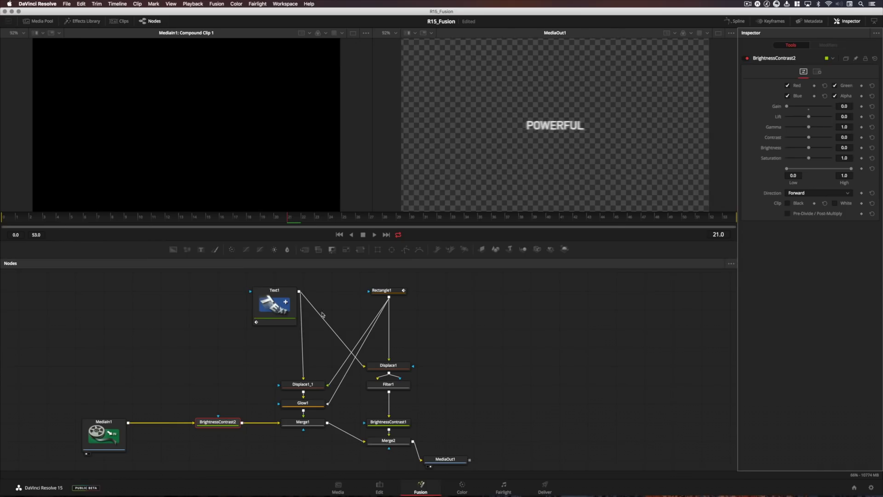
left_click_drag(283, 302, 227, 93)
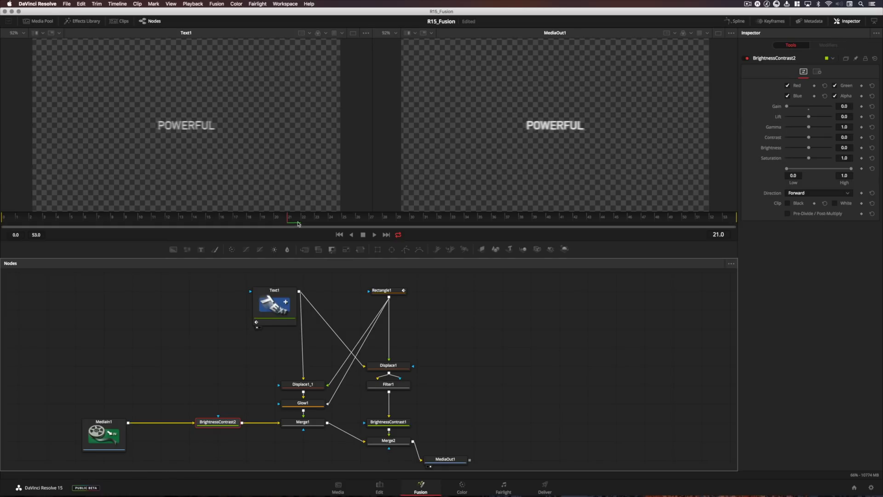
Step: Play back the comp, limiting the render range to frames 0–24
key("space")
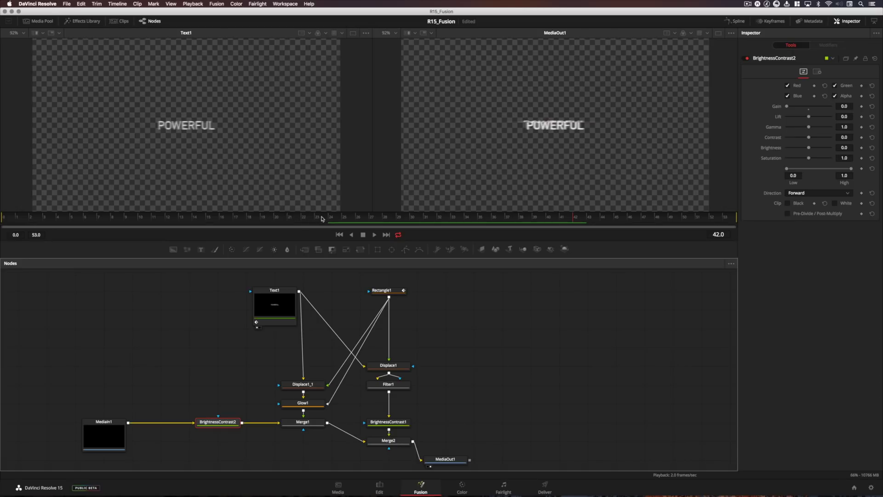
left_click_drag(329, 218, 1, 219)
key("space")
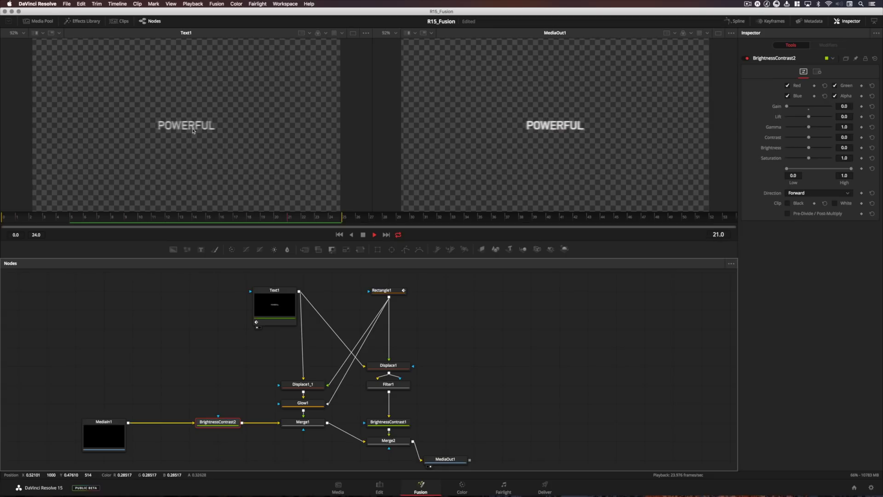
Step: Turn off Checker Underlay in both viewers and load Text1's settings (DIN Alternate Bold, 0.0551)
left_click(366, 33)
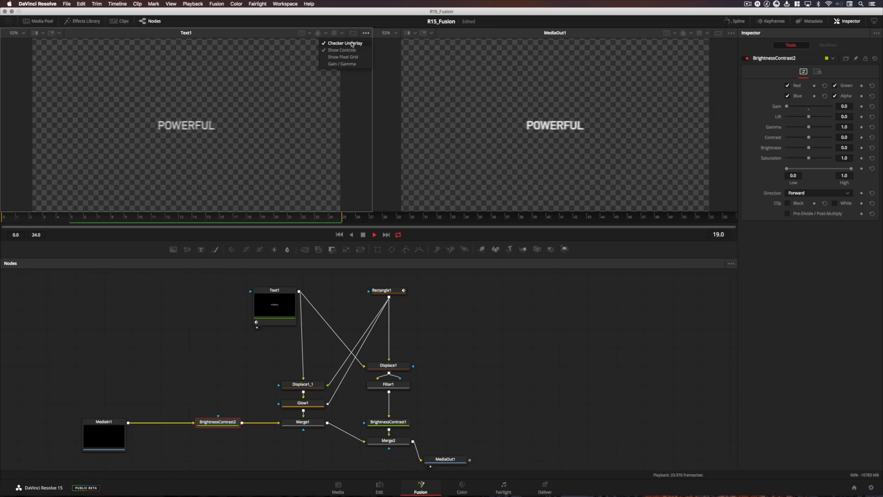
left_click(350, 44)
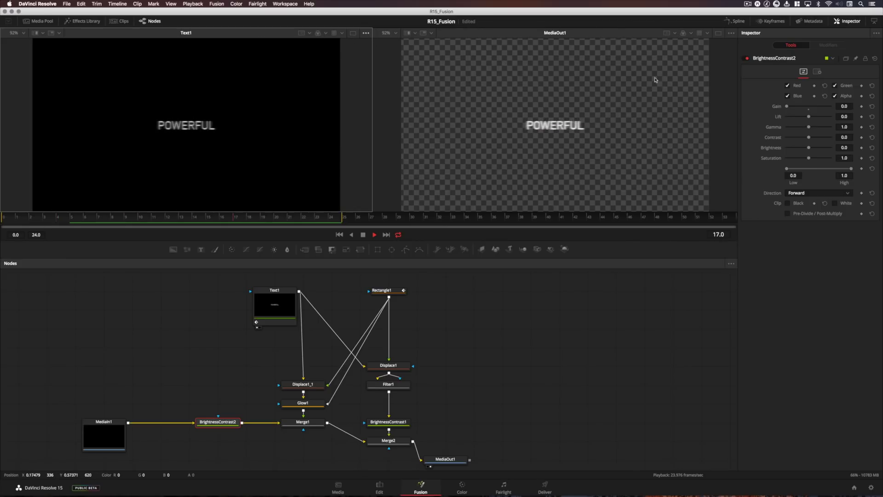
left_click(732, 33)
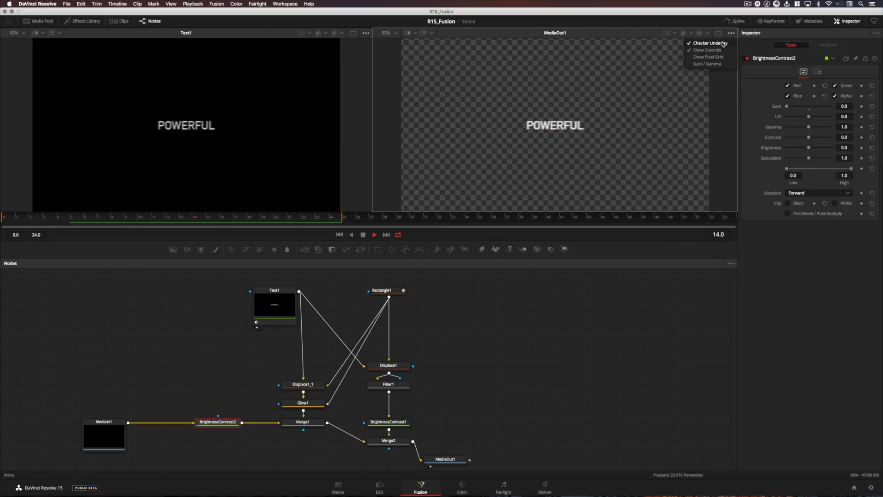
left_click(722, 44)
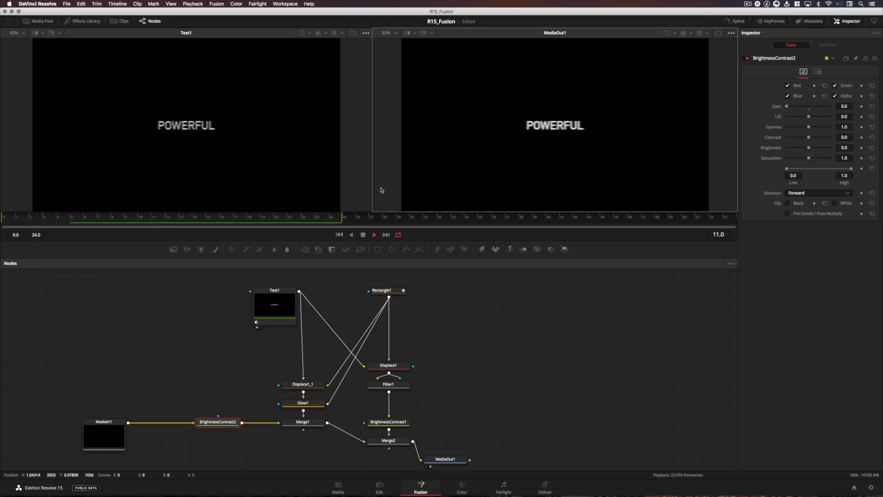
left_click(275, 309)
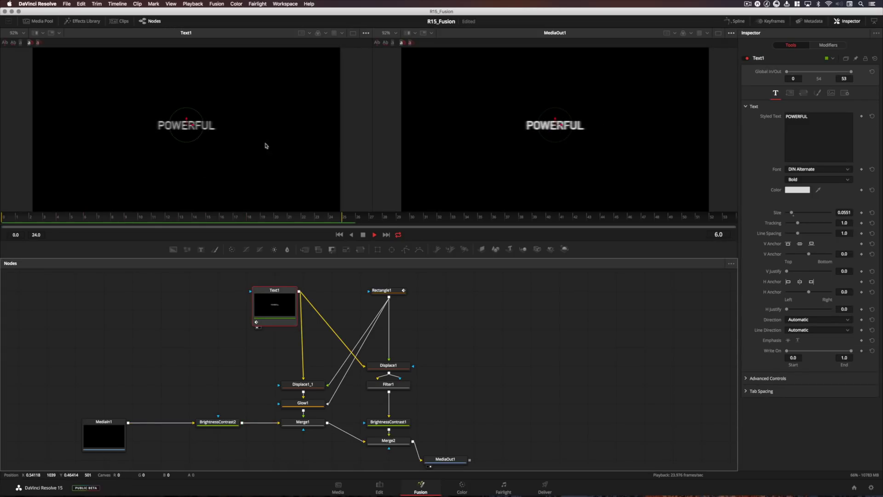
Step: Check Text1's shading softness and its Shake modifier on Softness X, ranging 1.323 to 9.0
left_click(818, 93)
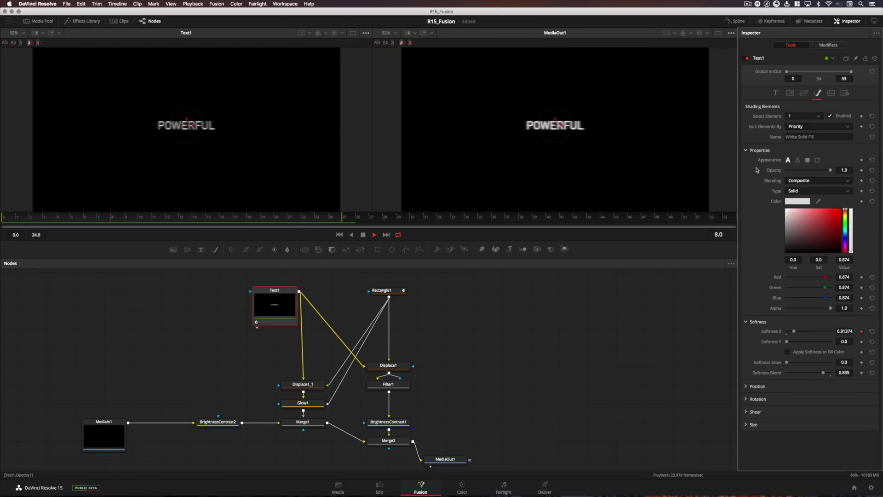
left_click(758, 151)
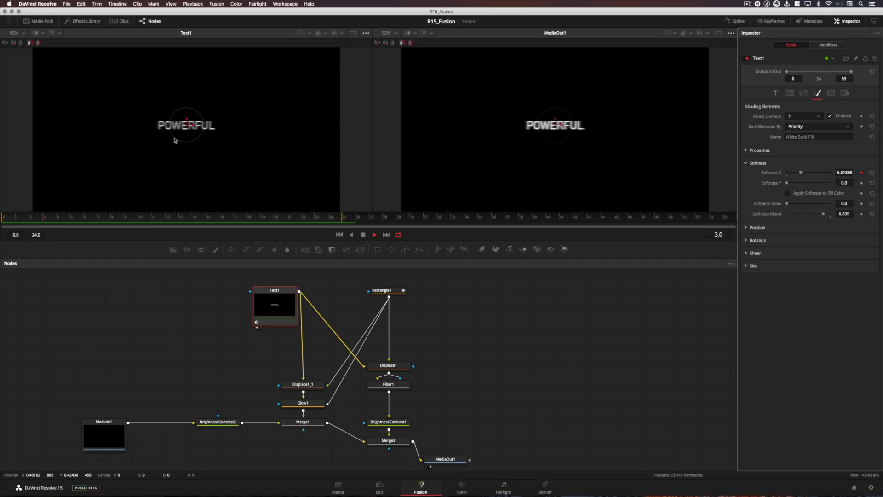
left_click(824, 46)
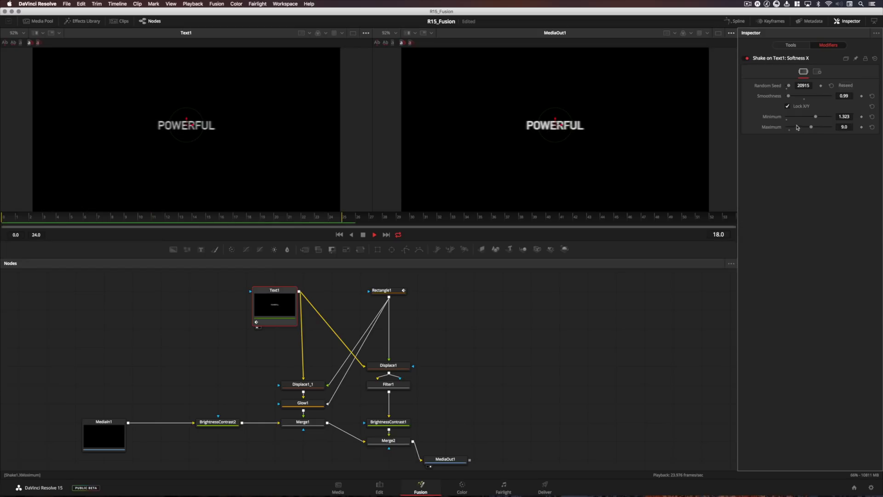
left_click(786, 46)
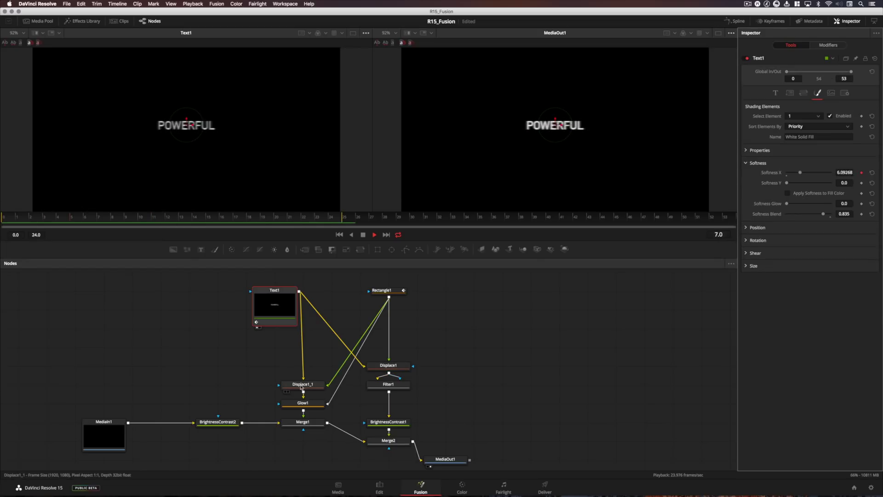
Step: Preview Displace1_1 and Rectangle1, inspect Perturb1 (Strength 0.08, Wobble 4.8, Speed 1.73), then preview Glow1
left_click_drag(302, 386, 246, 174)
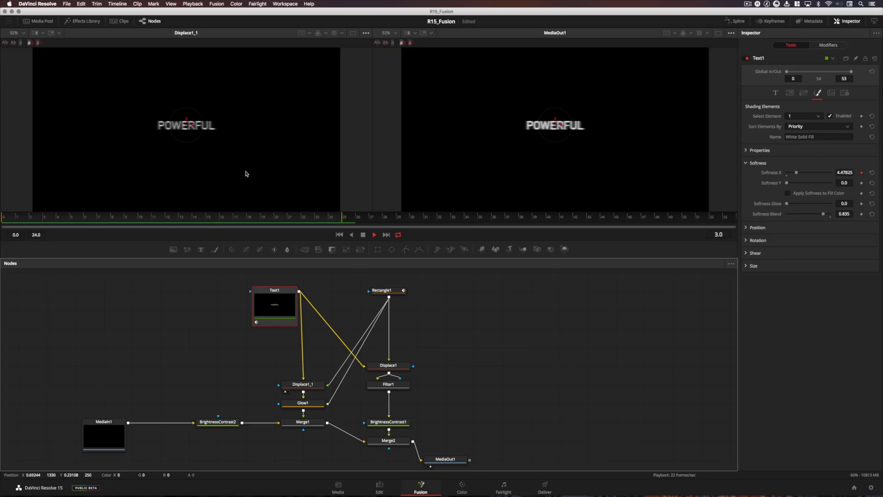
left_click_drag(381, 291, 473, 167)
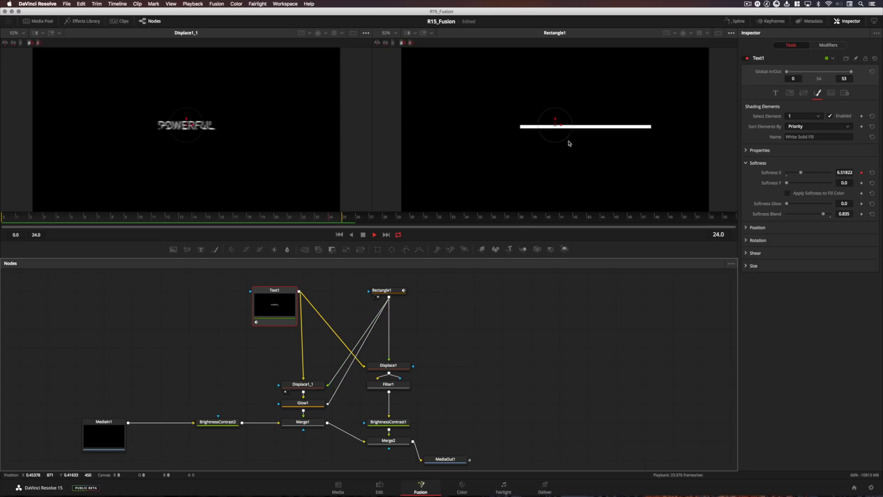
left_click(382, 291)
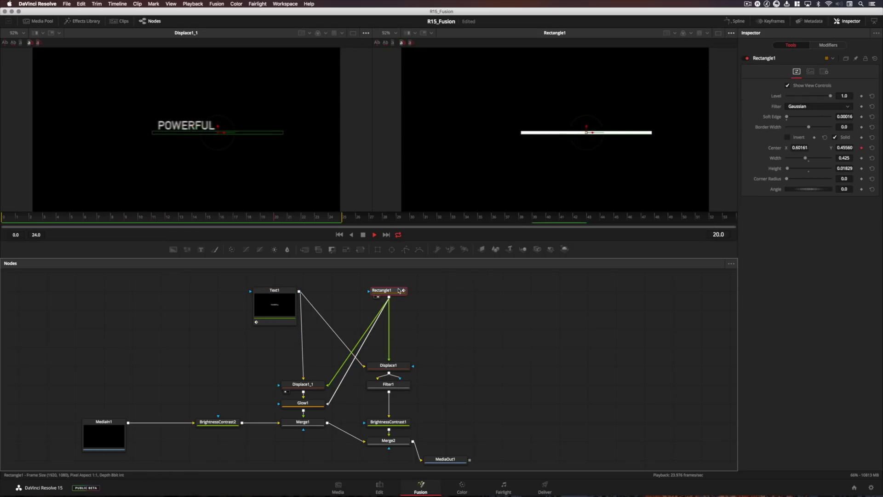
left_click(823, 45)
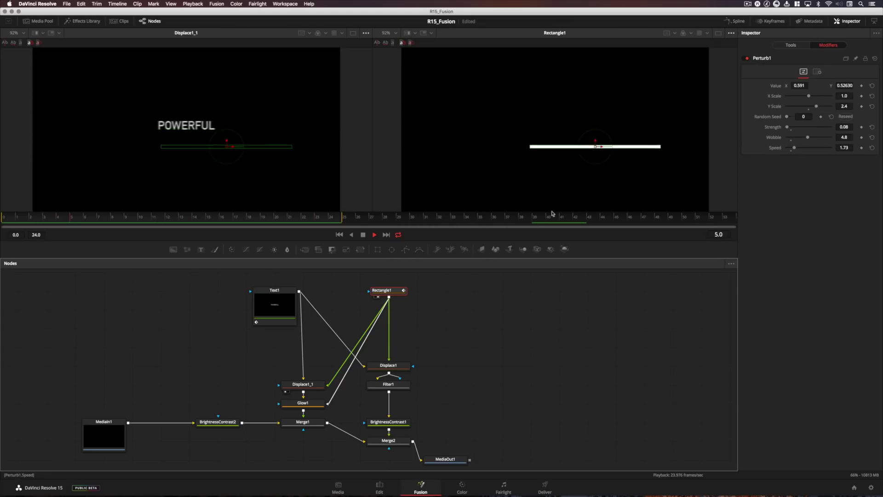
left_click(330, 173)
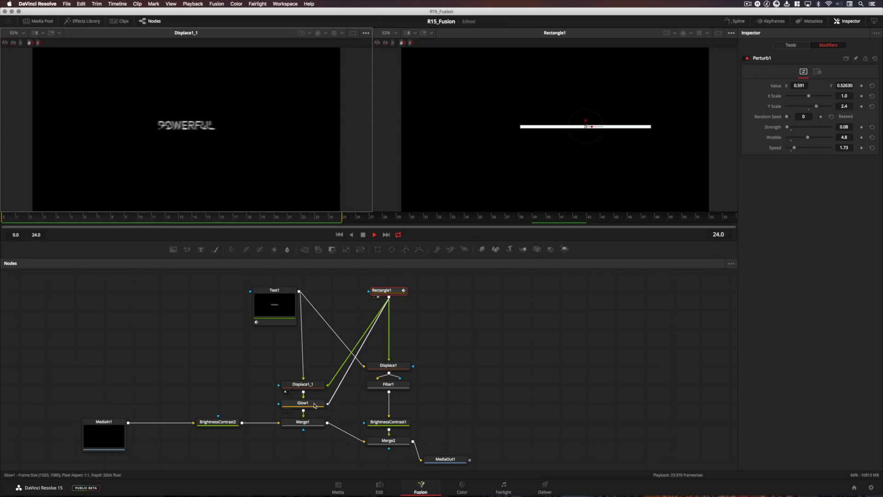
left_click_drag(315, 405, 288, 165)
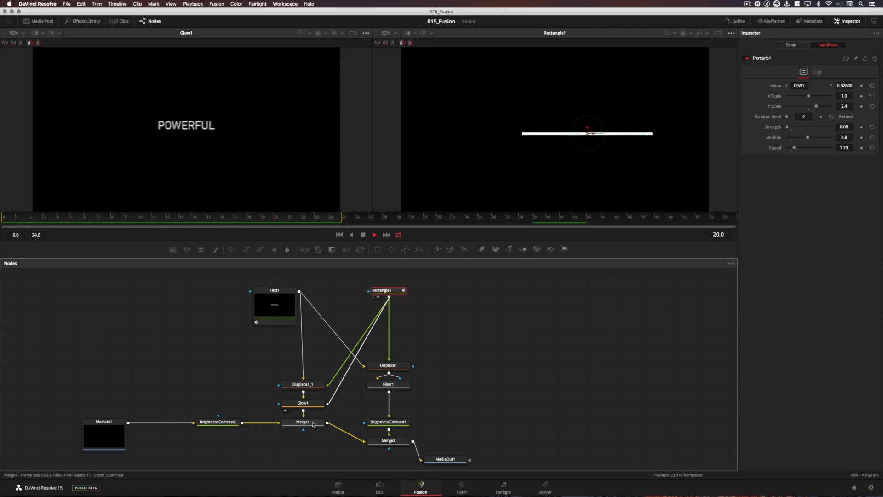
Step: Preview Merge1's POWERFUL-on-black output in the left viewer
left_click_drag(303, 422, 244, 173)
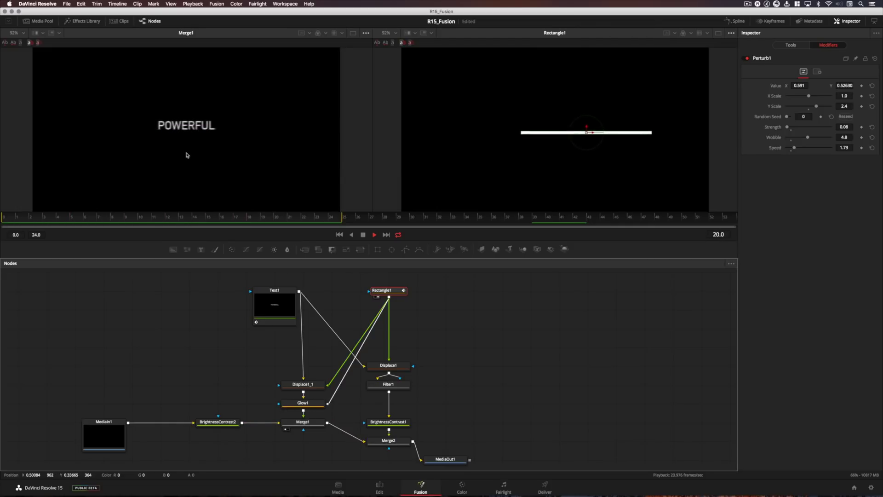
Step: Preview Displace1 in the left viewer and load its settings
left_click(444, 363)
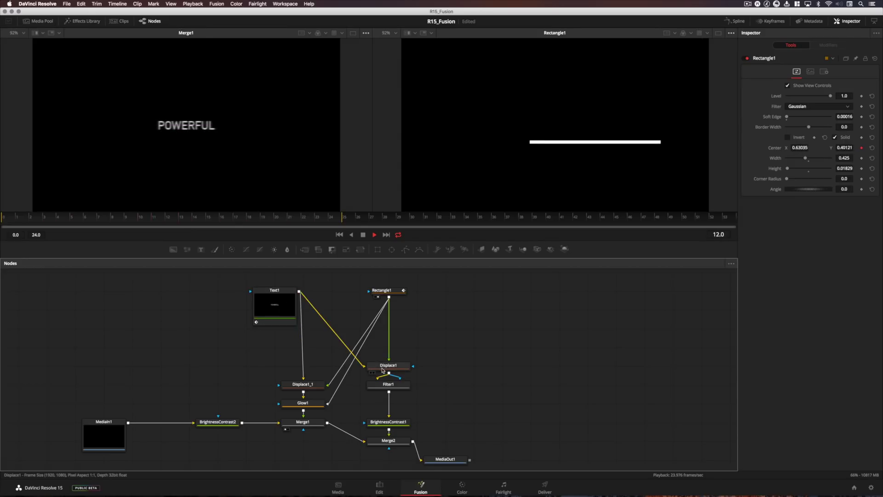
left_click_drag(382, 370, 235, 207)
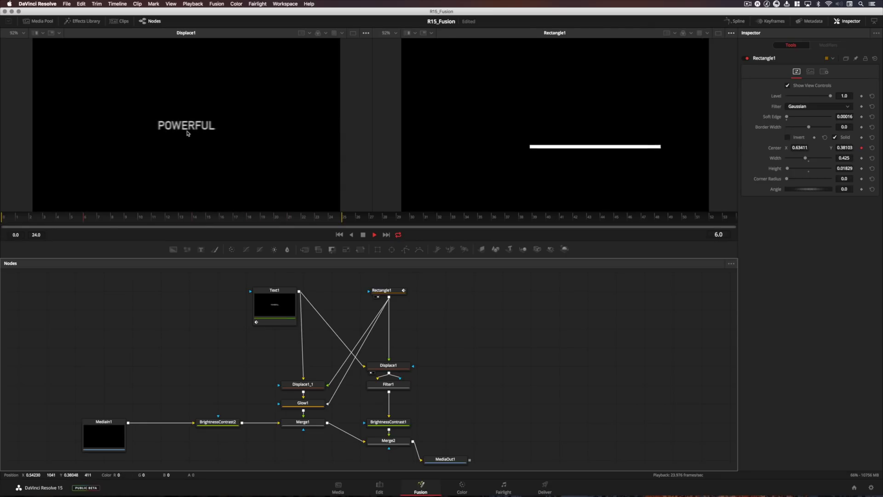
left_click(388, 366)
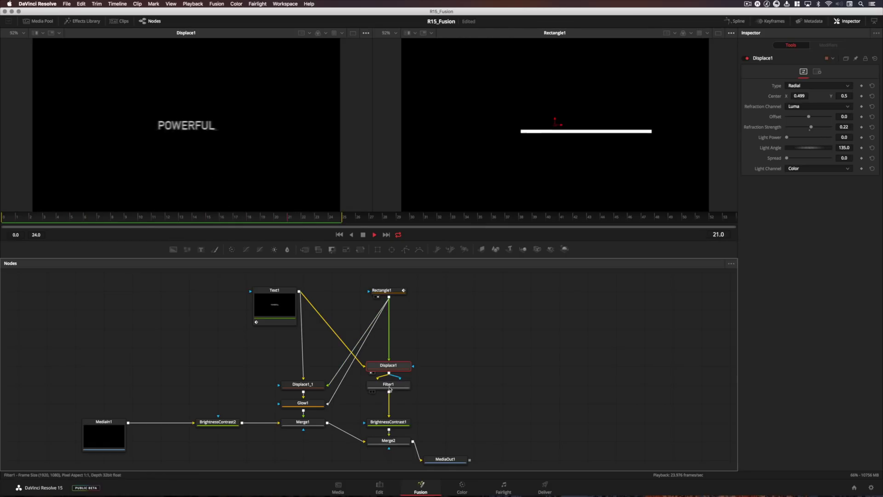
Step: Step the left viewer through Filter1, BrightnessContrast1 and Merge2, then raise the Displace1-to-MediaOut1 branch
key("1")
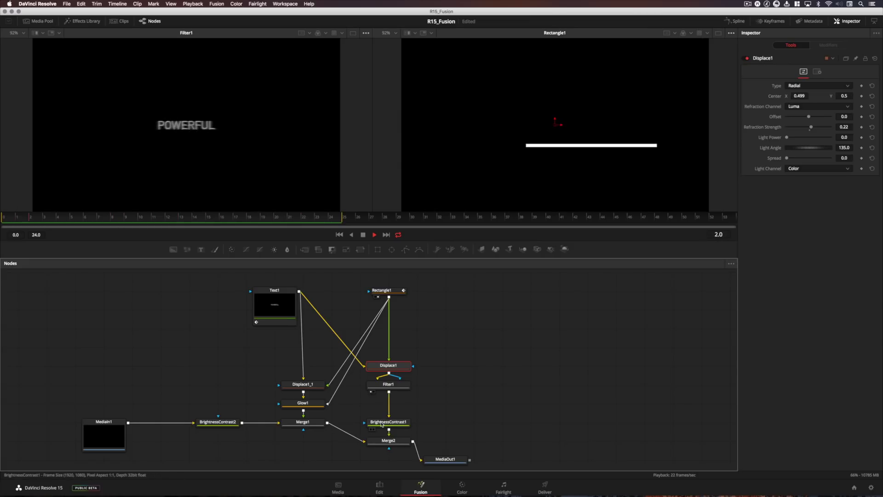
key("1")
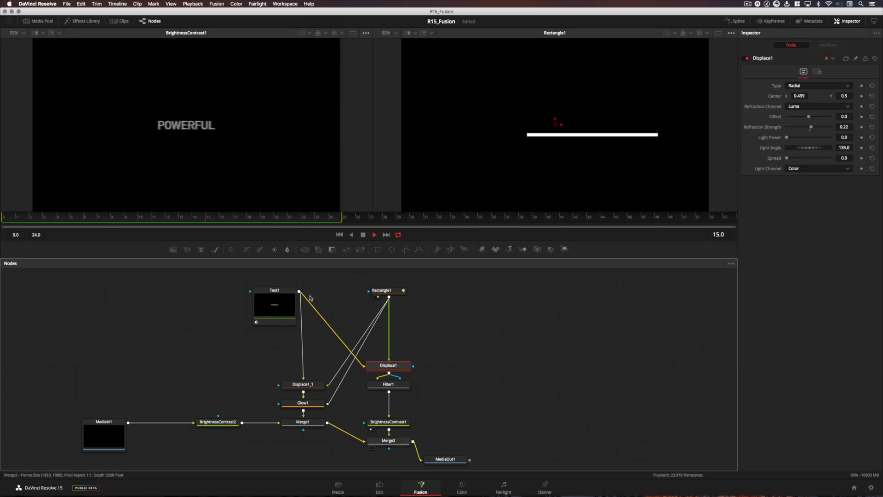
key("1")
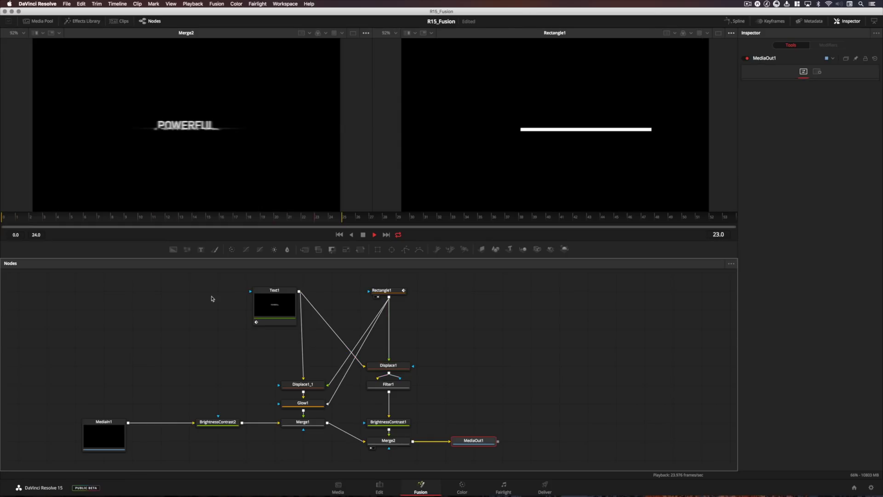
left_click_drag(366, 456, 379, 429)
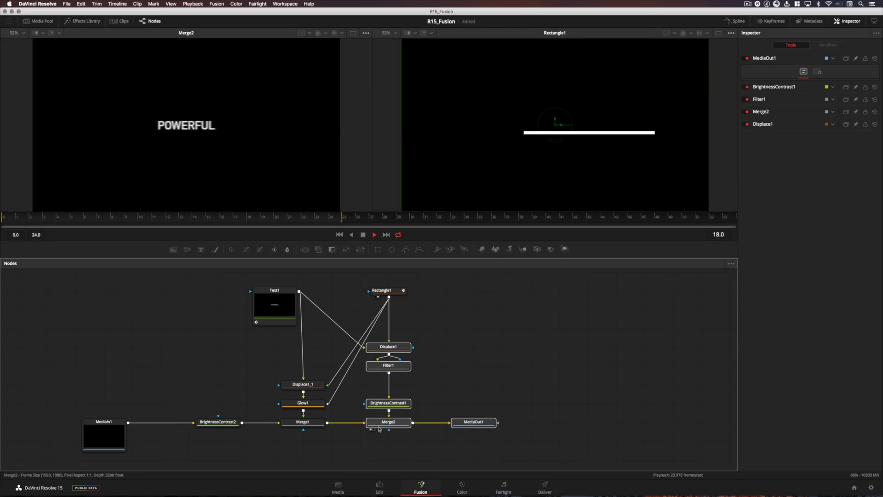
Step: Deselect the raised node branch, stop playback, and return to the Edit page
left_click(440, 381)
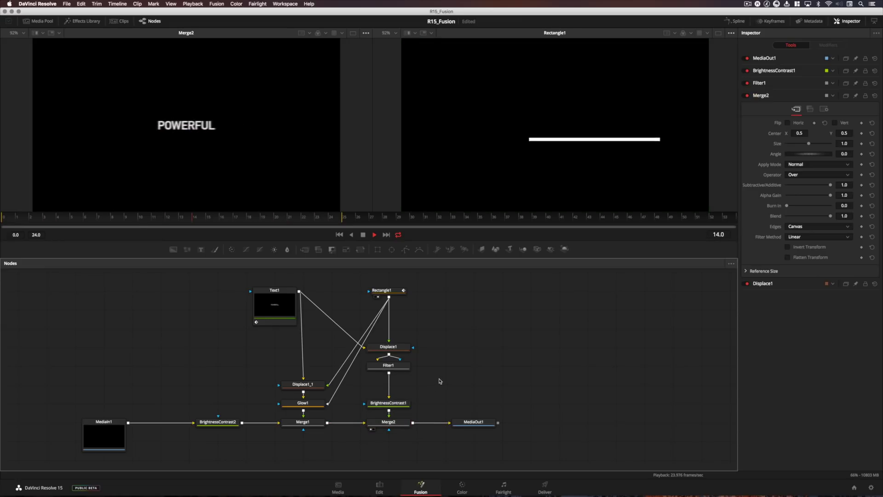
key("space")
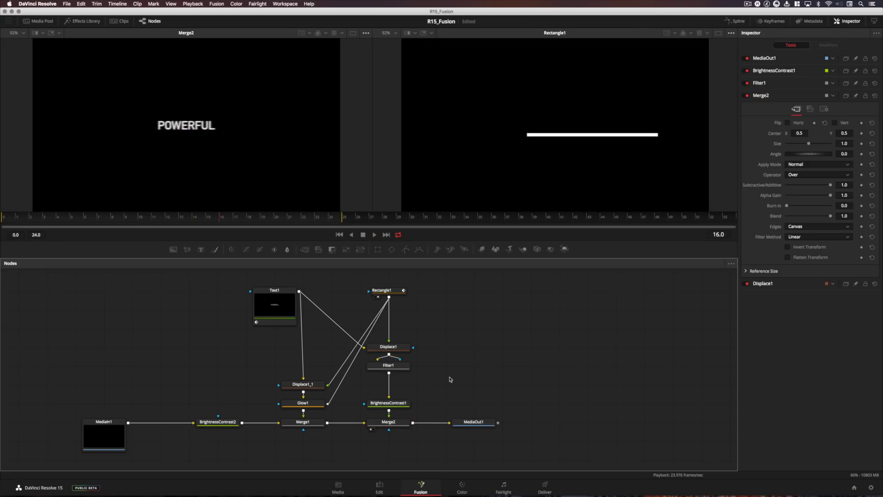
left_click(380, 486)
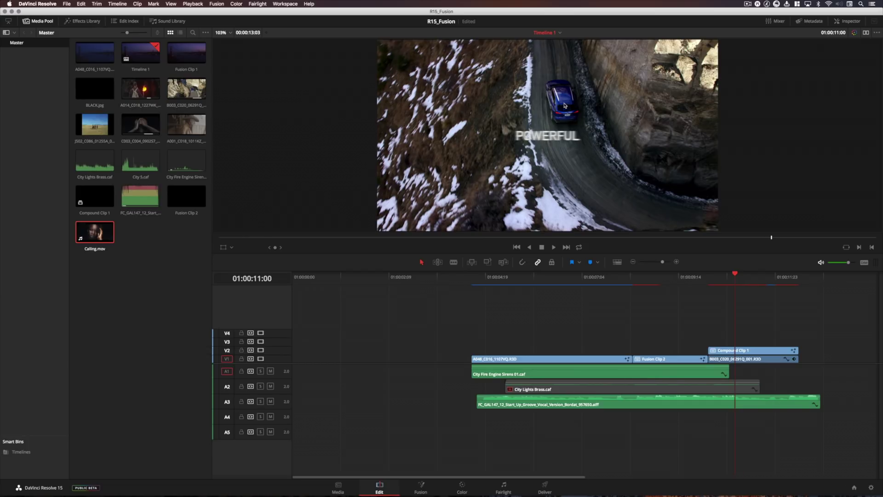
left_click(422, 485)
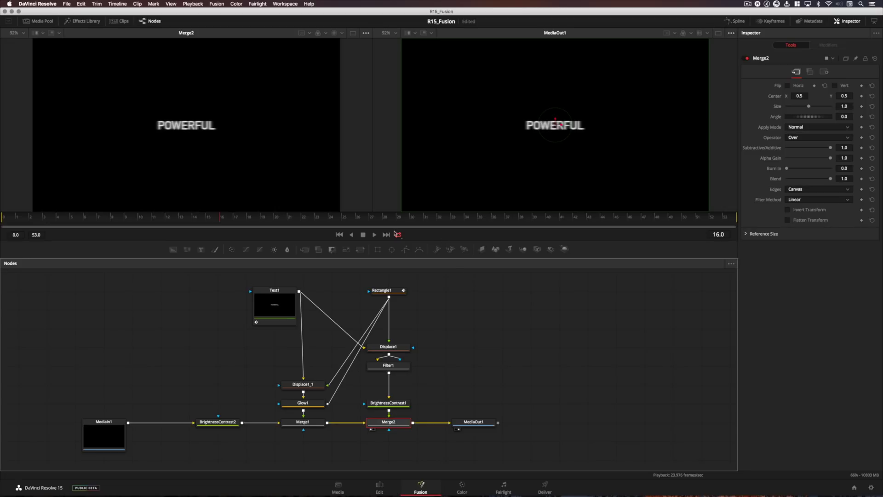
right_click(446, 236)
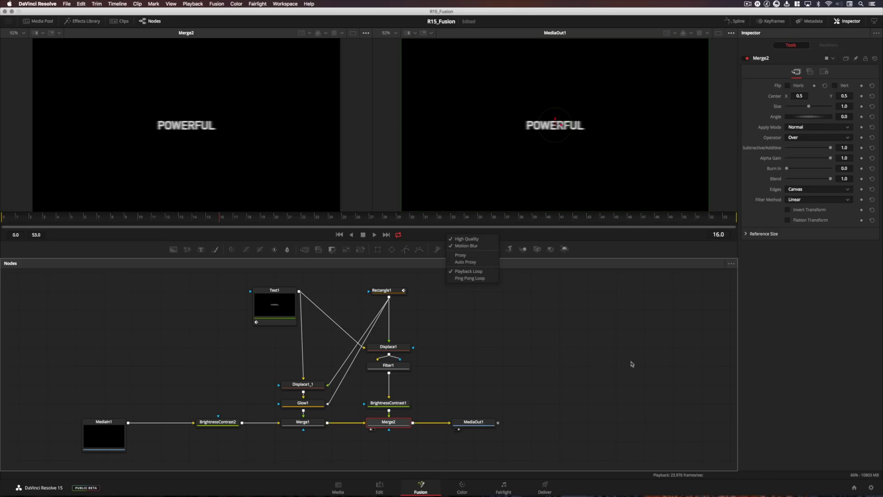
left_click(426, 234)
right_click(231, 234)
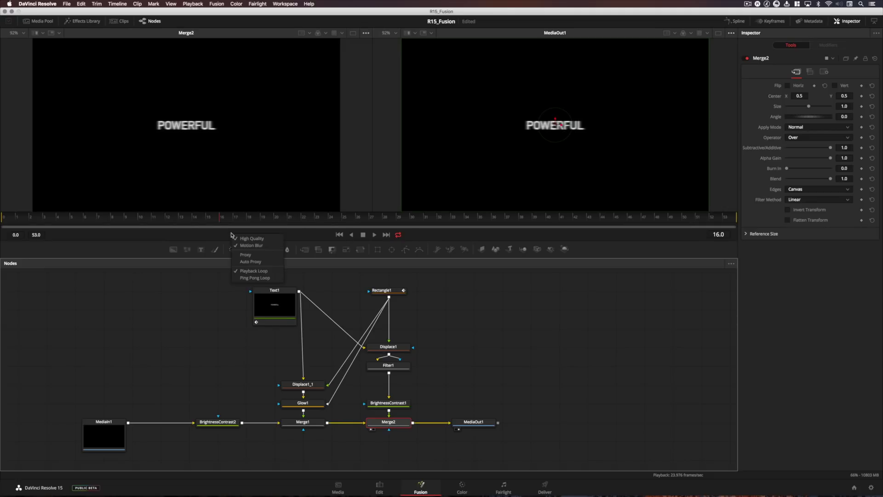
left_click(222, 236)
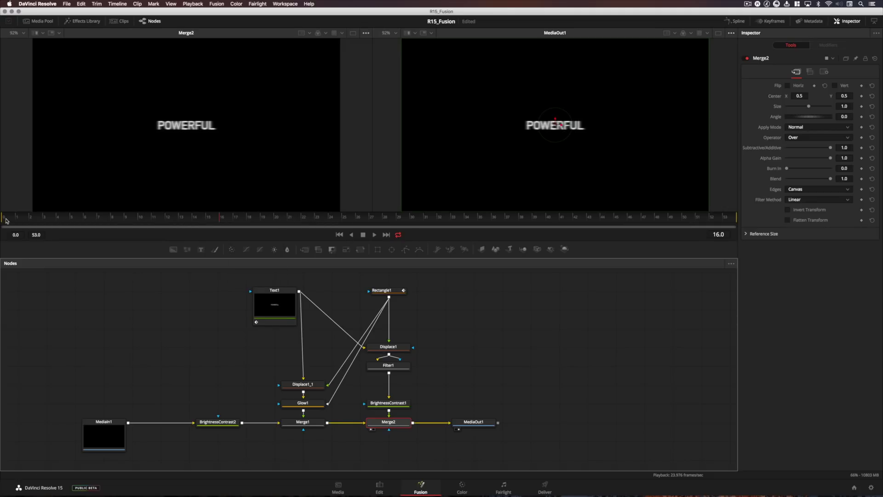
right_click(109, 240)
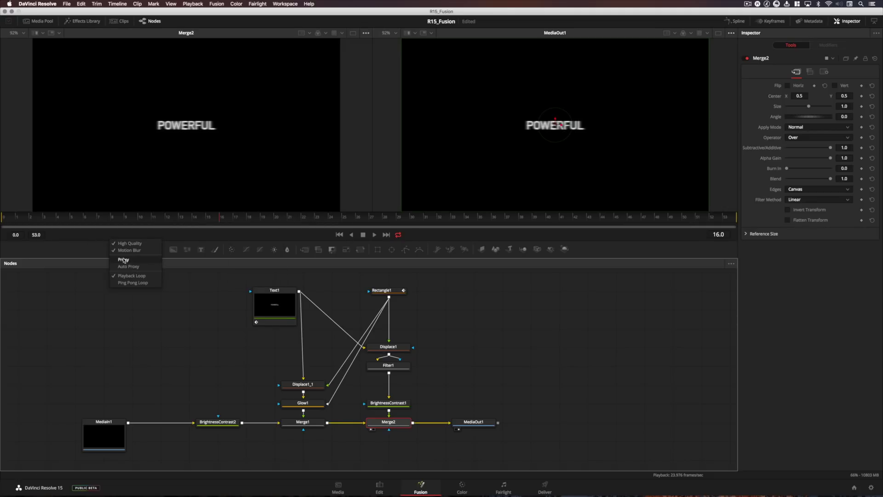
left_click(174, 235)
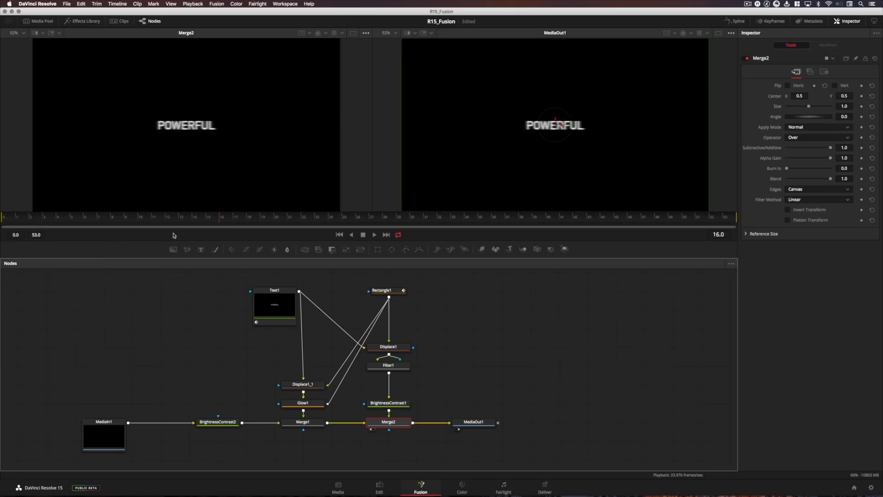
right_click(3, 218)
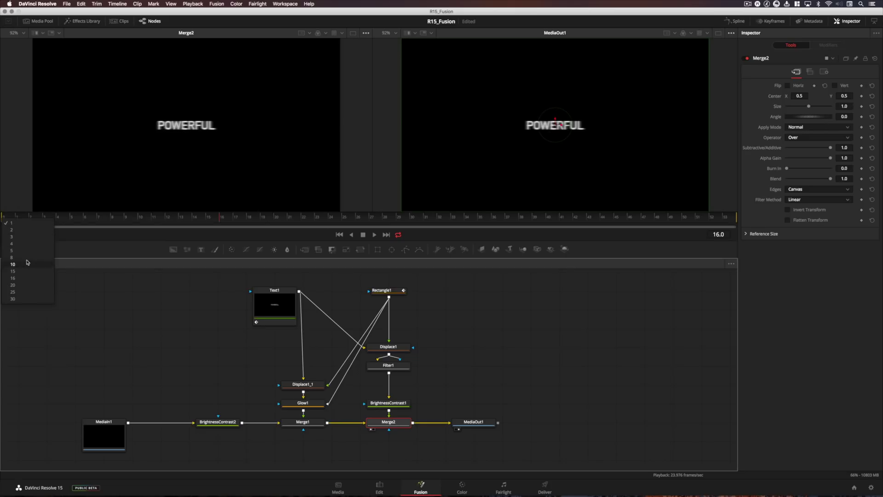
left_click(23, 244)
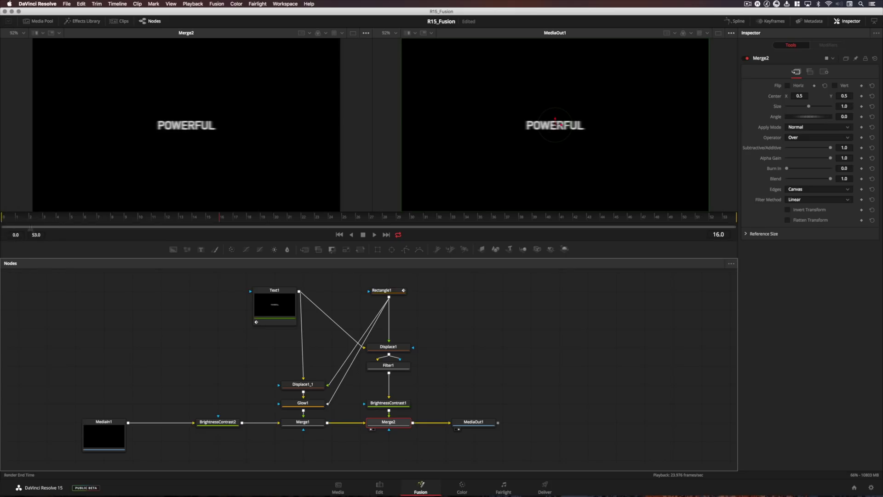
left_click(868, 477)
left_click_drag(452, 146, 474, 174)
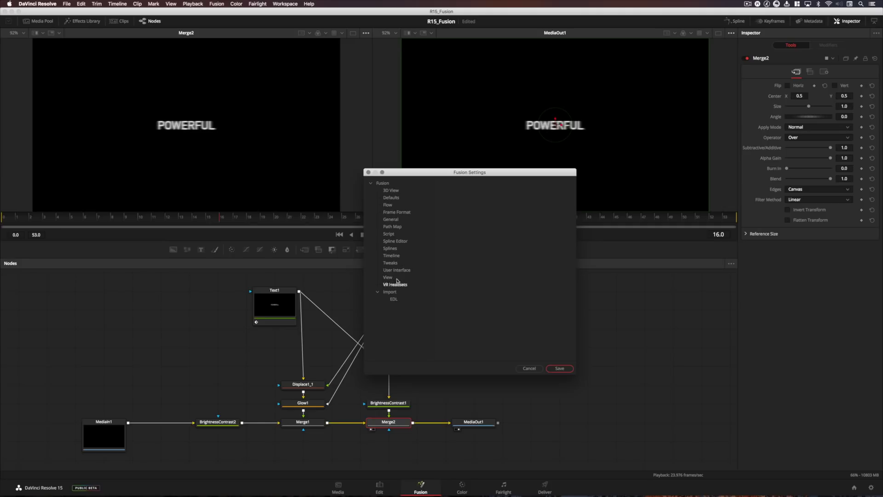
left_click(391, 190)
left_click(396, 197)
left_click(395, 205)
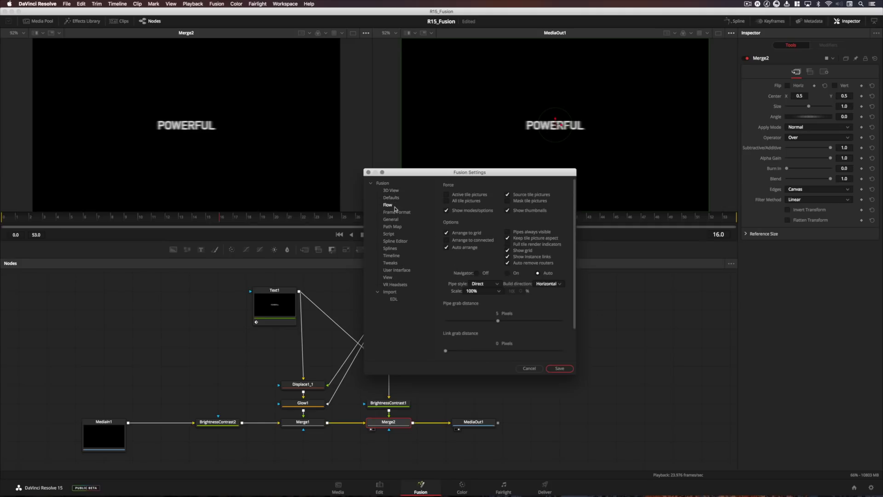
left_click(396, 212)
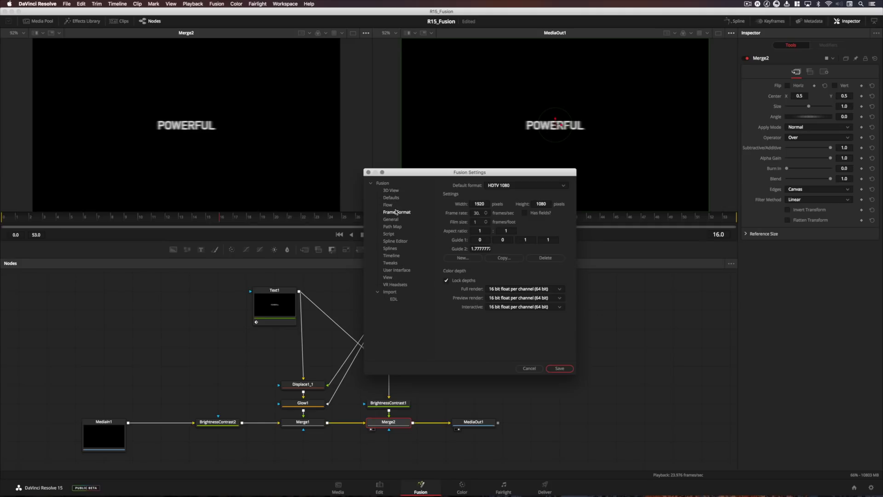
left_click(529, 369)
left_click(217, 4)
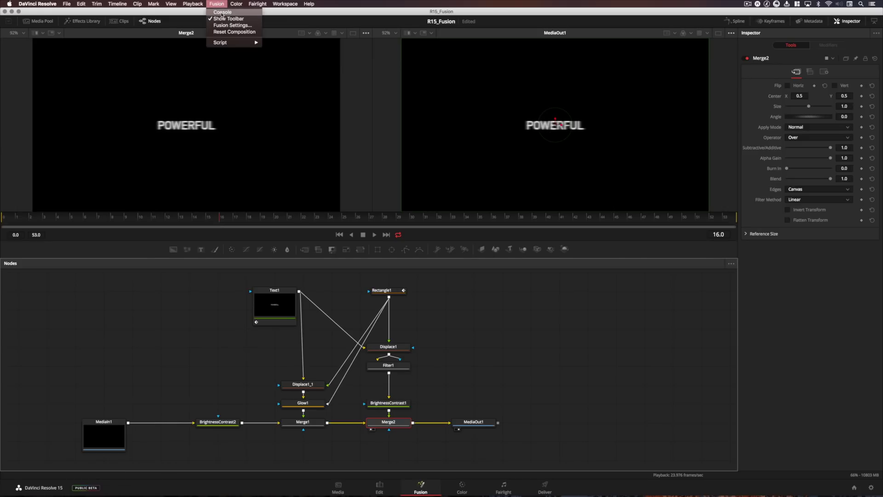
left_click(235, 26)
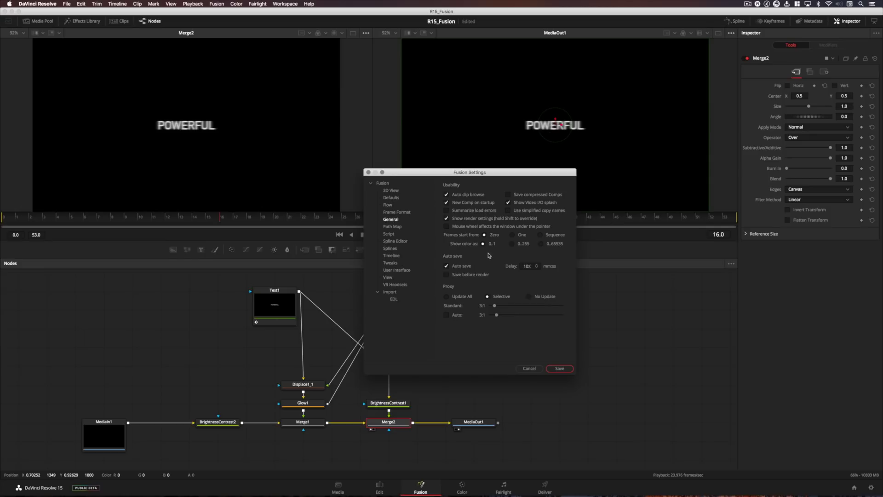
left_click(529, 368)
left_click(216, 4)
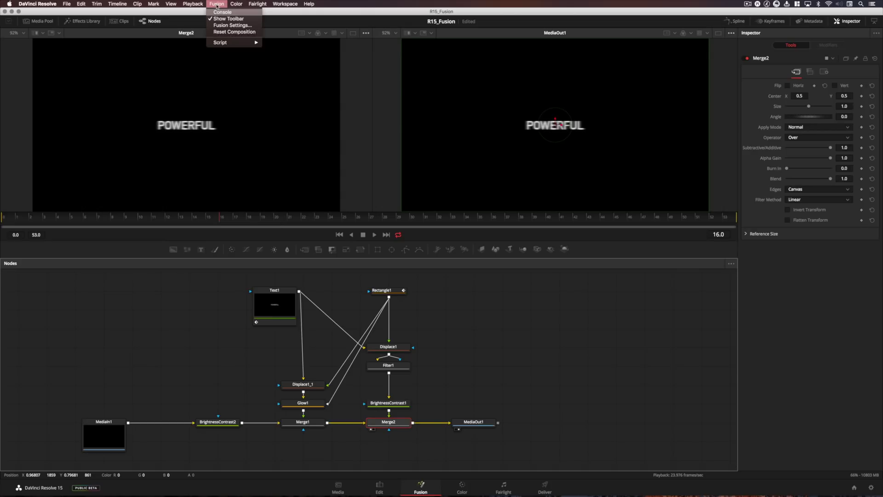
key("Escape")
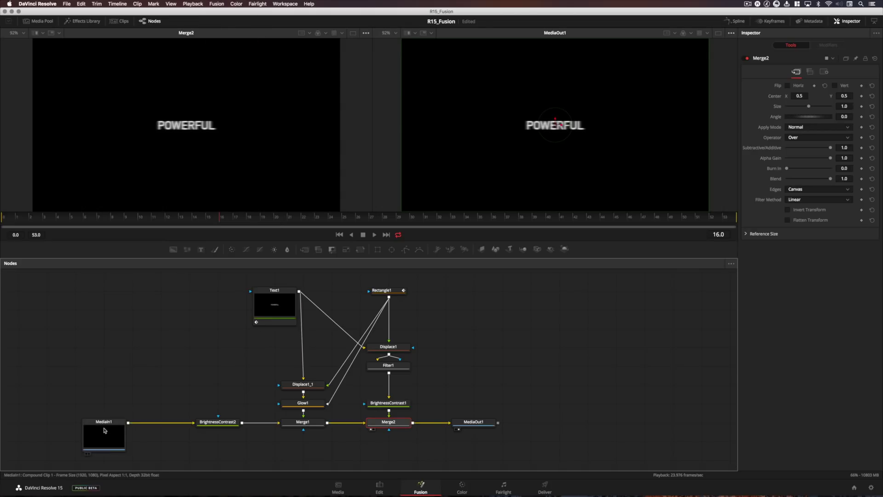
Step: Inspect MediaIn1 and MediaOut1, then create a new composition for the Compound Clip
left_click(104, 430)
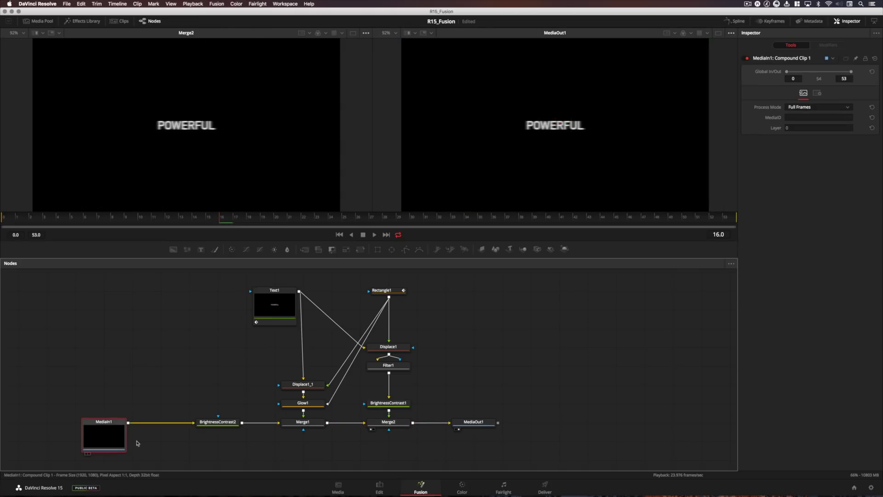
left_click(483, 424)
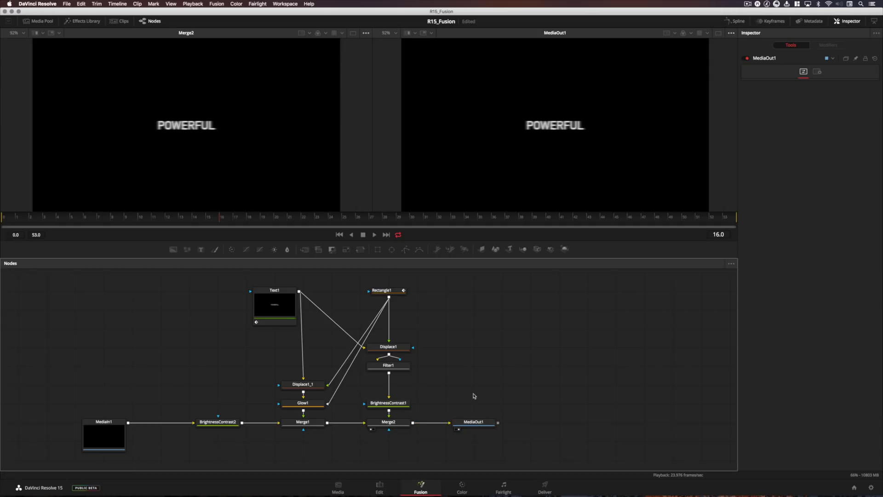
left_click(117, 21)
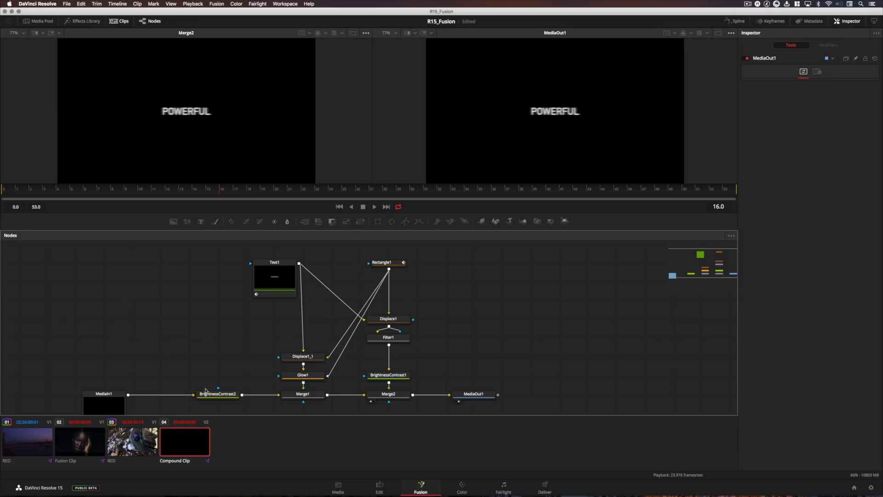
right_click(198, 440)
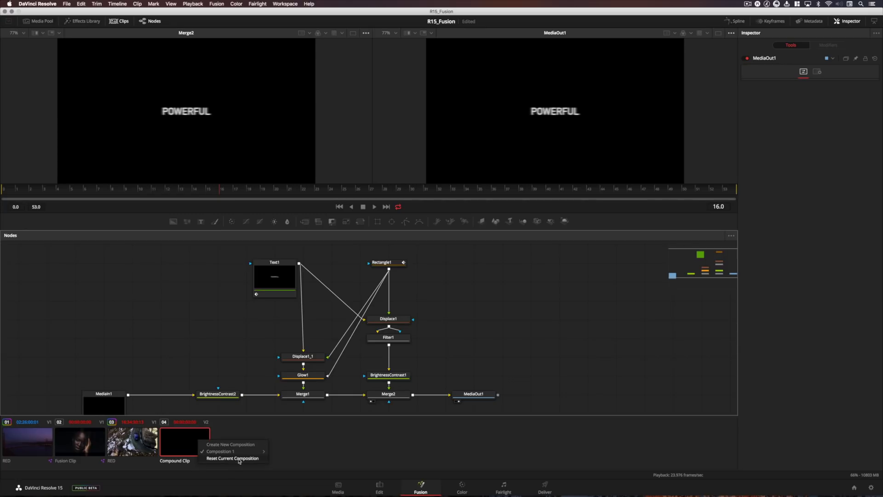
mouse_move(210, 451)
left_click(225, 444)
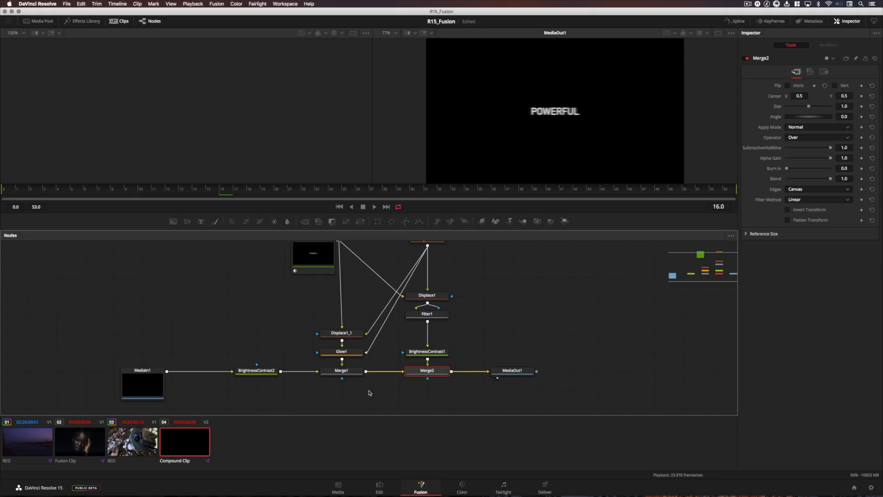
Step: Check the Compound Clip's composition list showing Composition 1 and Composition 2
right_click(193, 434)
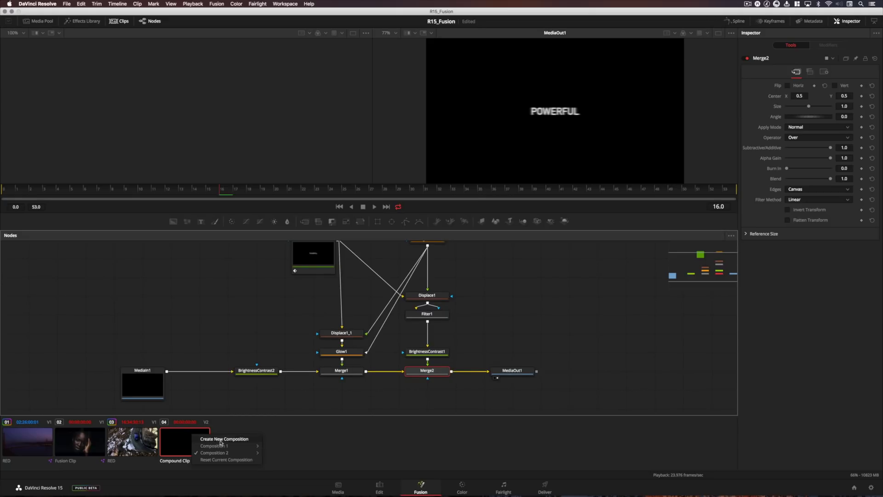
mouse_move(234, 448)
left_click(256, 400)
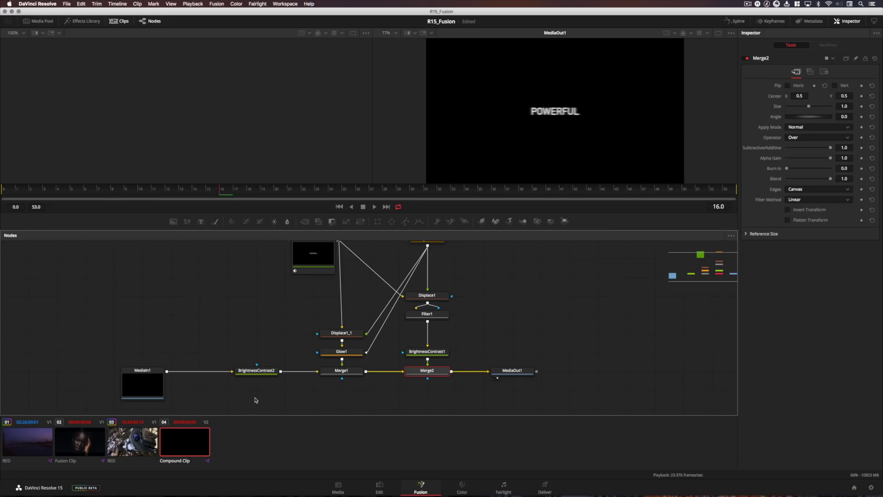
Step: Browse the Templates in the Effects Library: Backgrounds, Generators, Styled text, and Tools
left_click(119, 22)
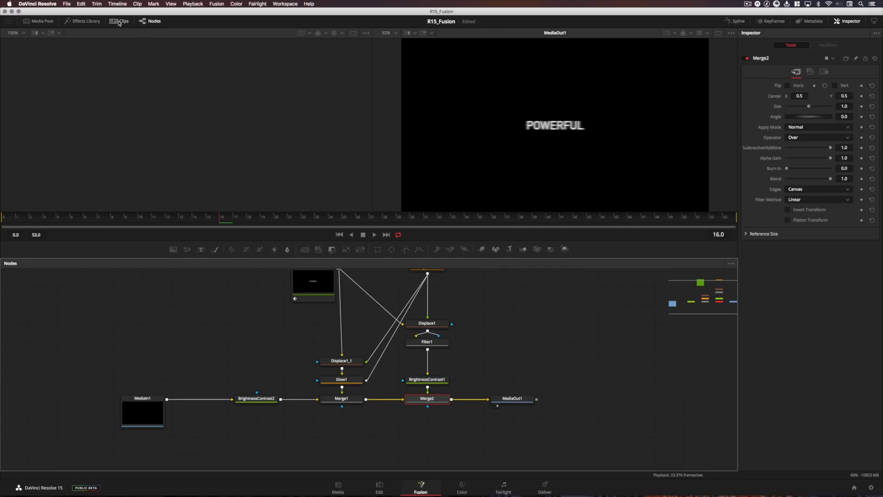
left_click(81, 22)
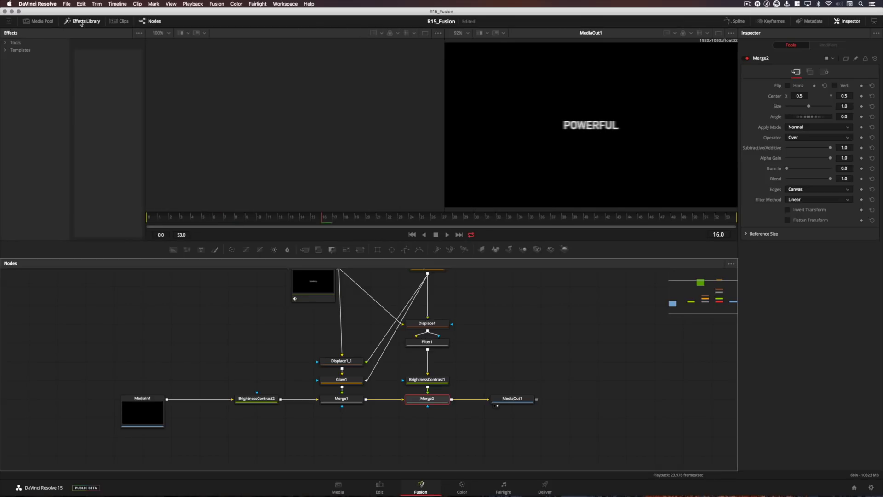
left_click(5, 49)
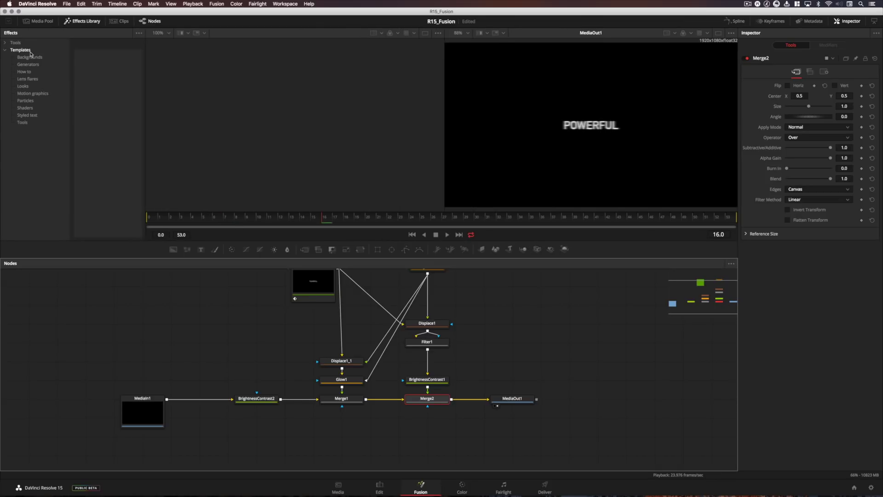
left_click(34, 59)
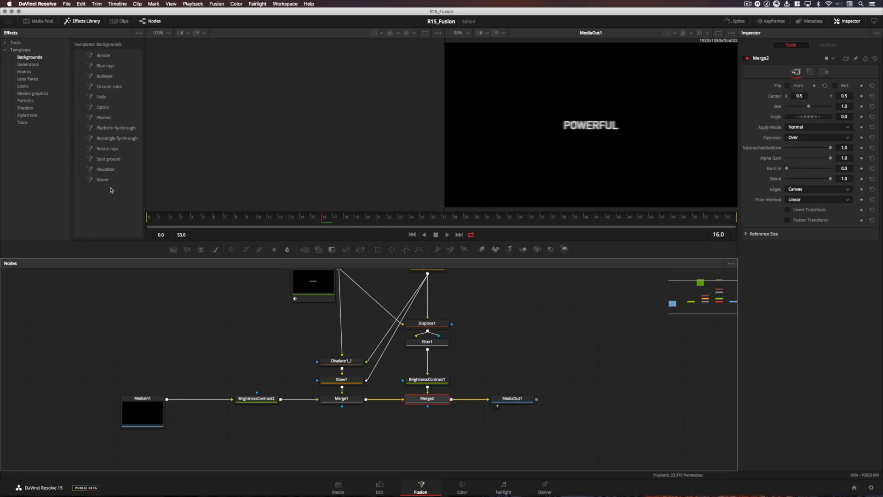
left_click(28, 65)
left_click(31, 116)
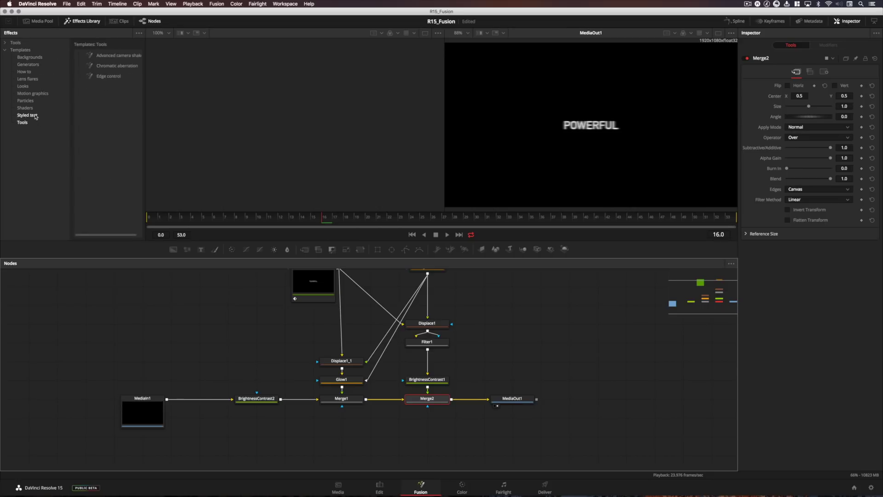
left_click(36, 122)
Step: Close the Effects Library, purge the Fusion cache to 27% - 4488 MB, and return to Edit
left_click(93, 22)
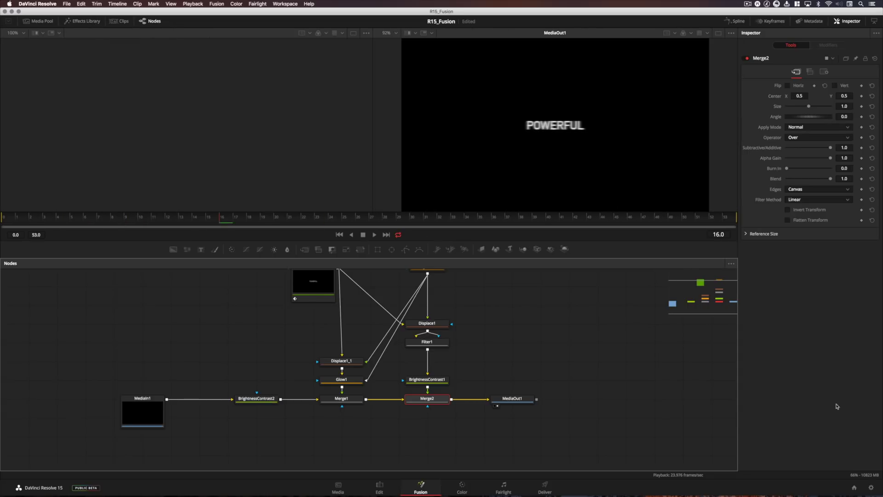
left_click(862, 476)
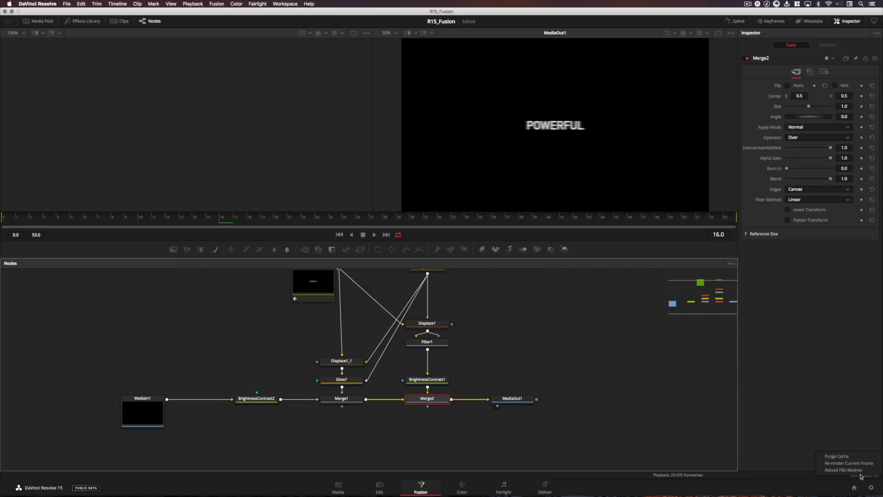
left_click(841, 457)
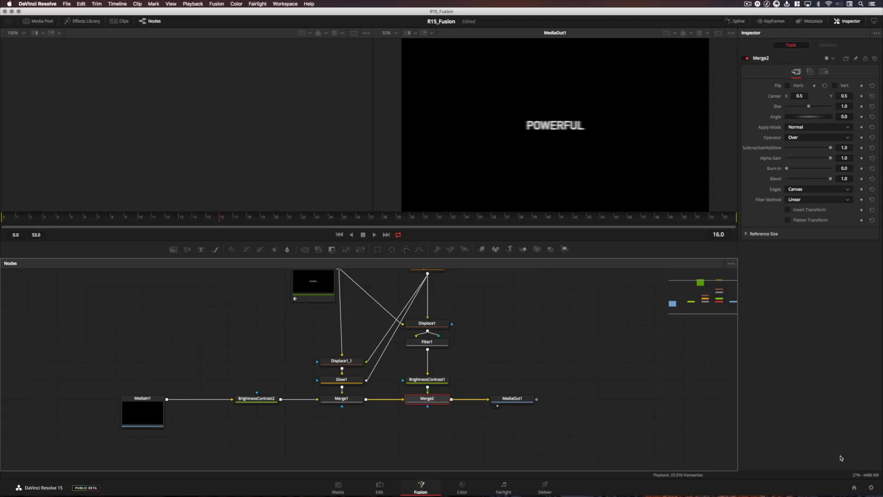
left_click(387, 485)
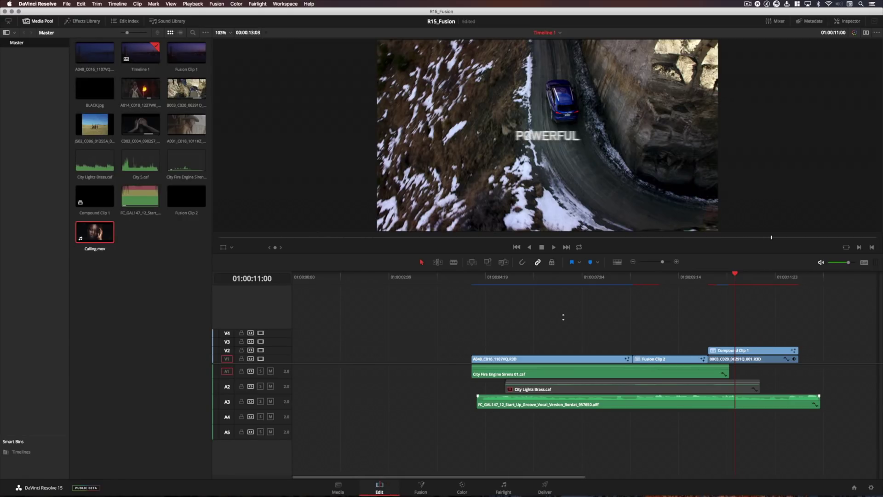
Step: Play back THE CALLING and POWERFUL shots, then Fusion Clip 2 at 01:00:09:04
left_click(566, 279)
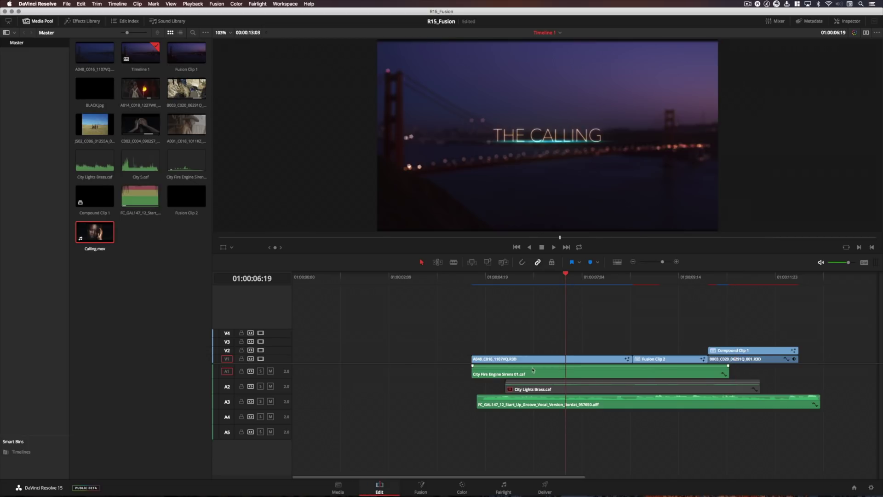
left_click(749, 278)
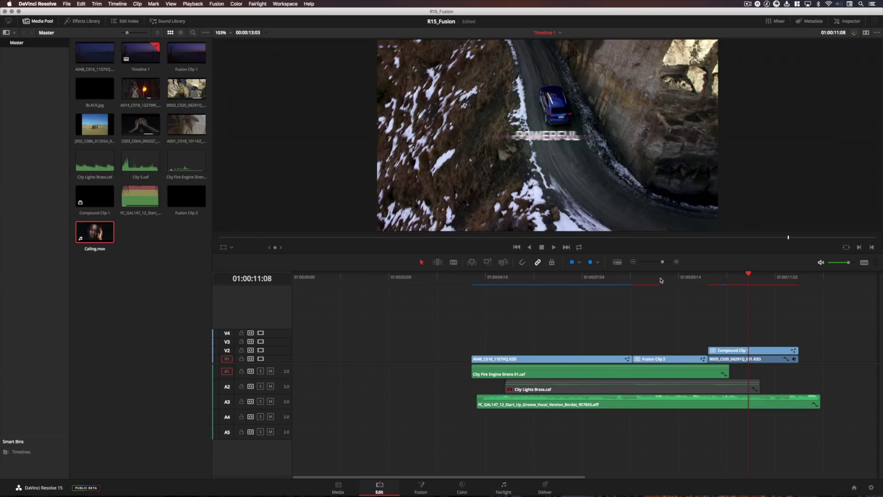
left_click(661, 364)
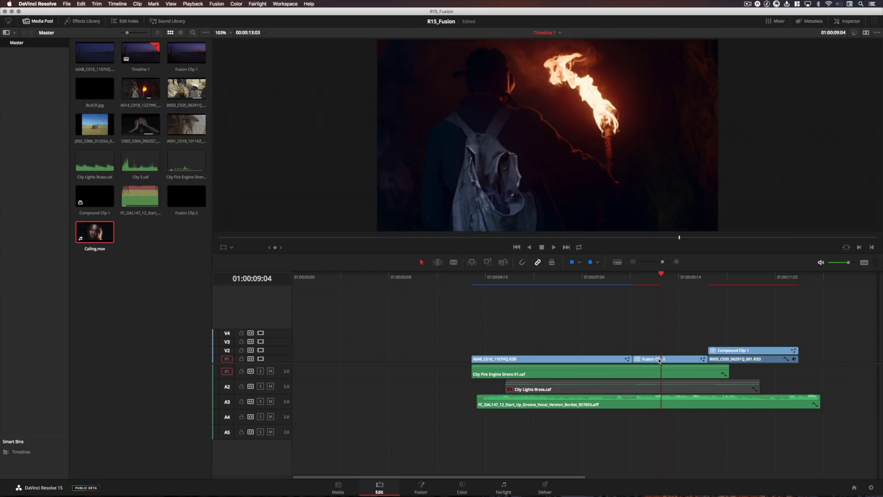